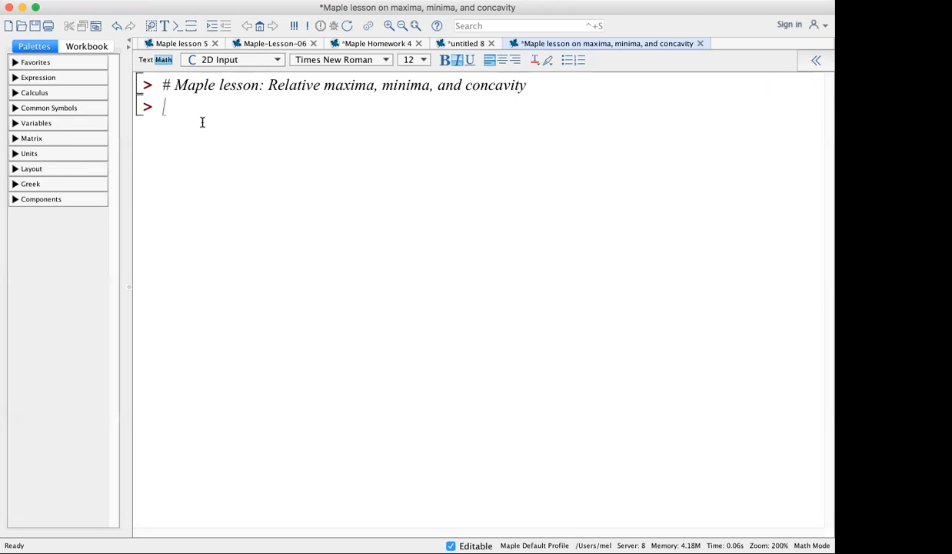
# - Write a comment below the lesson title: "Given a function f(x), find the intervals where the function is increasing and decreasing"
pyautogui.write('#')
pyautogui.write('Given a fu')
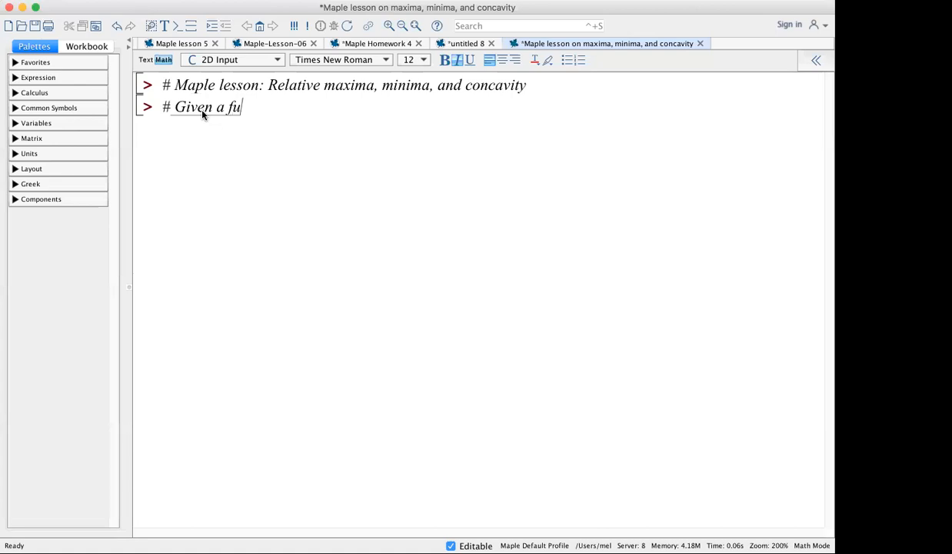
pyautogui.write('nction f(c')
pyautogui.press('BackSpace')
pyautogui.write('x')
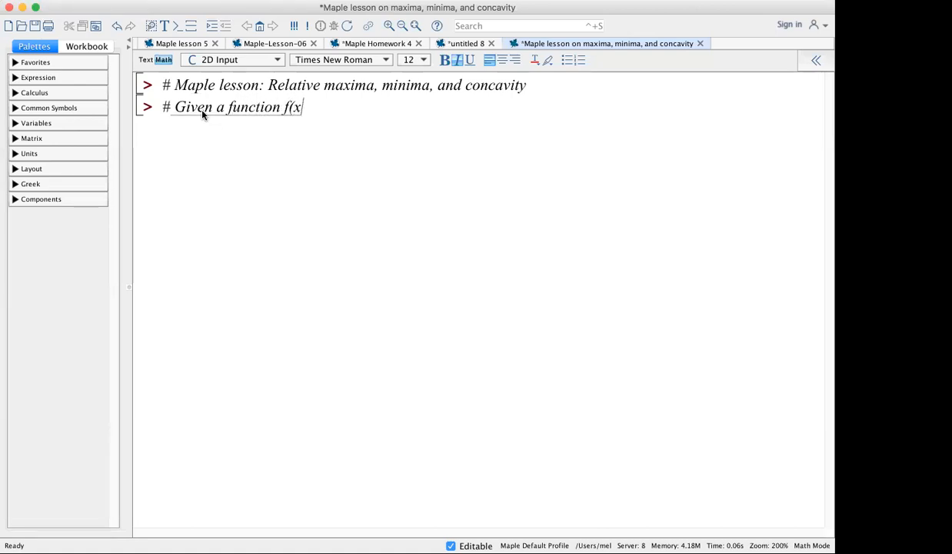
pyautogui.write('), find the inter')
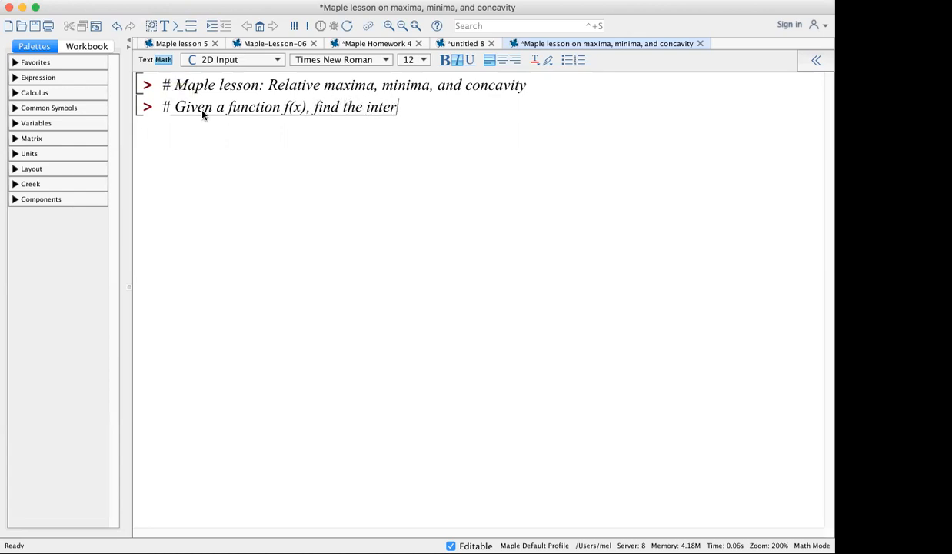
pyautogui.write('vals where the')
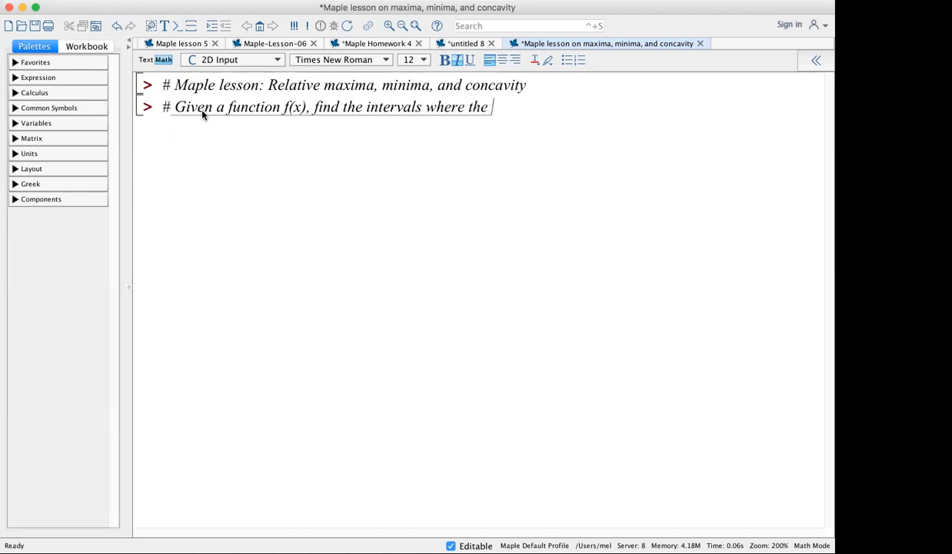
pyautogui.write(' functio')
pyautogui.write('n i')
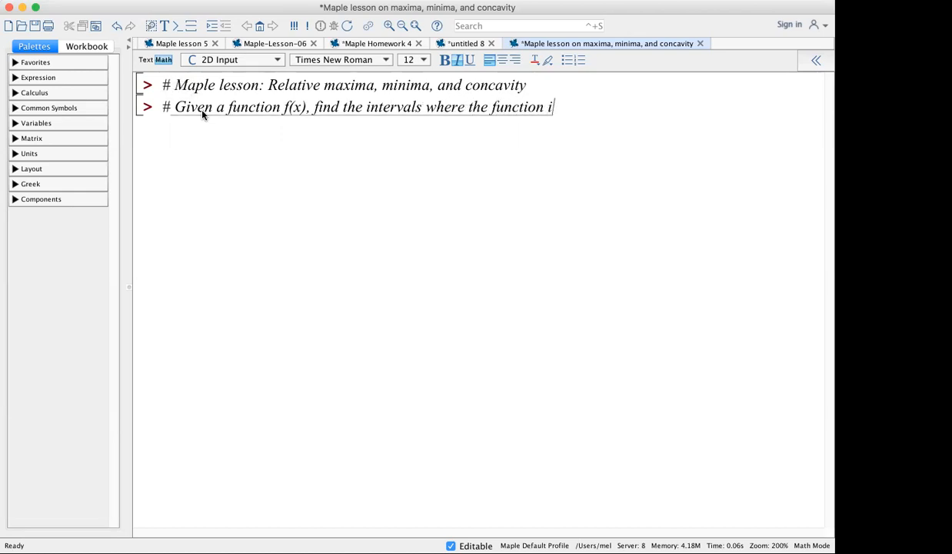
pyautogui.write('s increas')
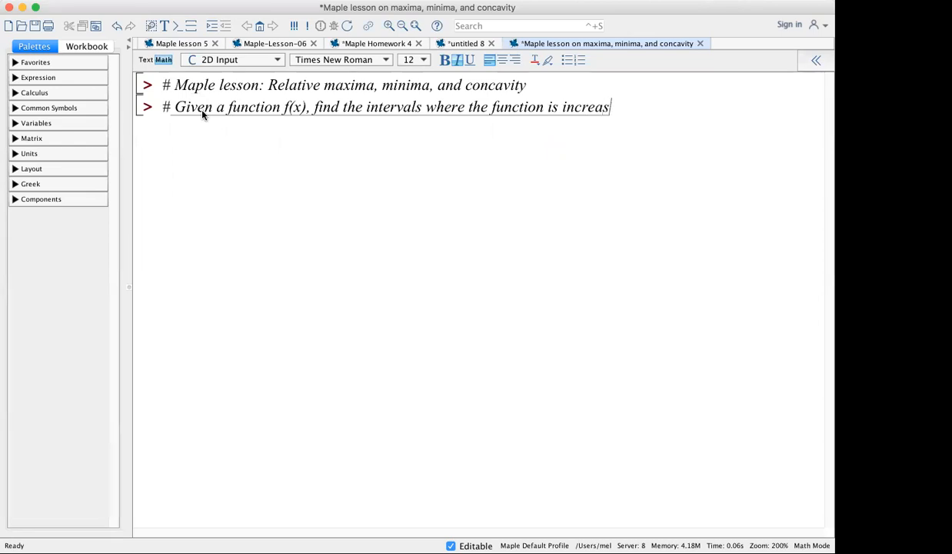
pyautogui.write('ing and dec')
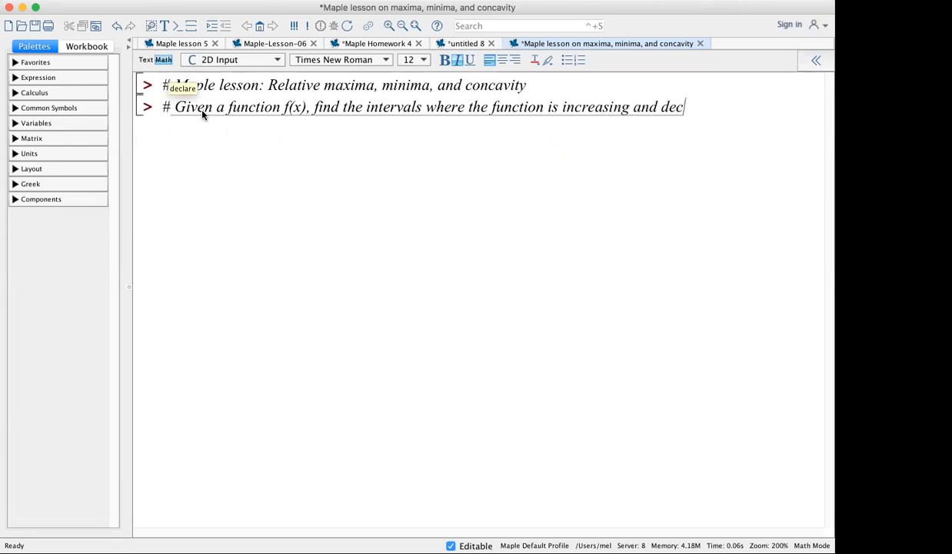
# - Finish the comment's first sentence with ", and find the relative maxima and minima."
pyautogui.write('reasing, and fine ')
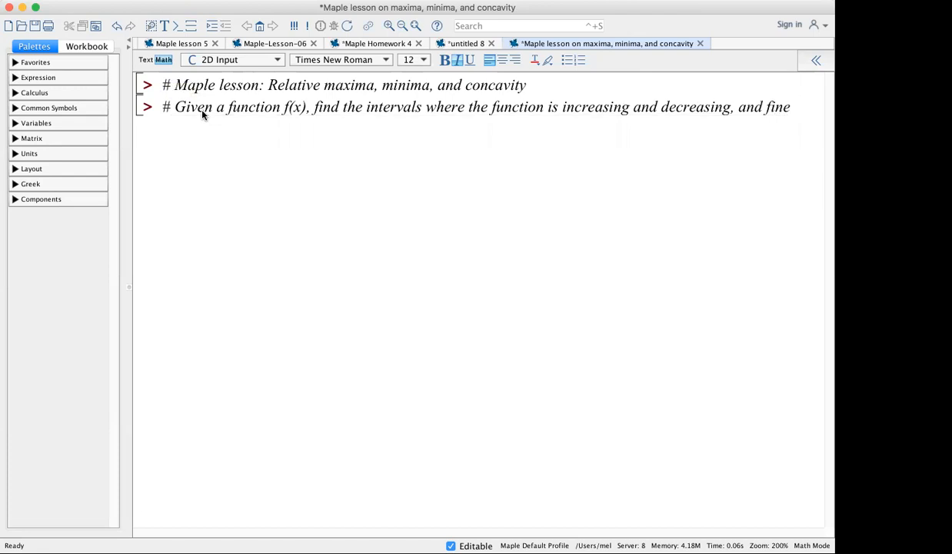
pyautogui.write('th')
pyautogui.press('BackSpace')
pyautogui.press('BackSpace')
pyautogui.press('BackSpace')
pyautogui.press('BackSpace')
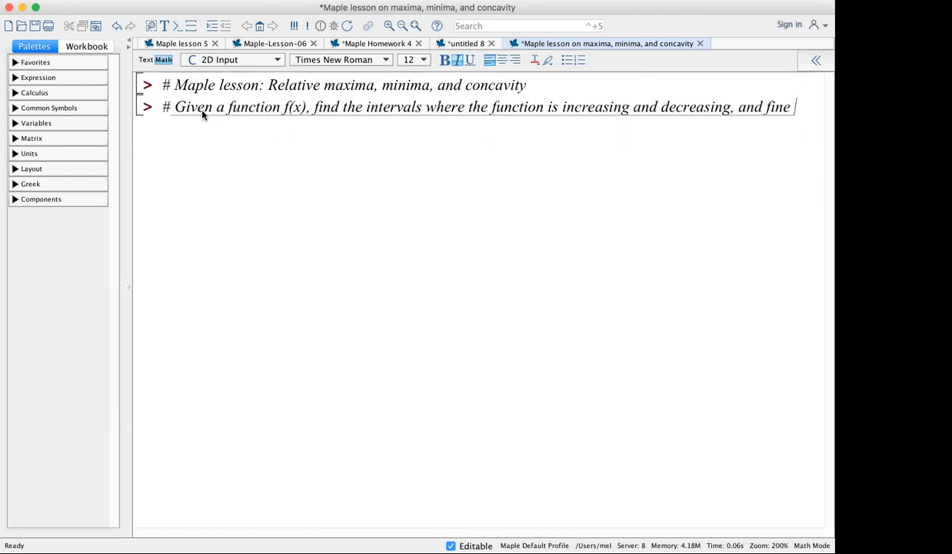
pyautogui.write('d the relative ')
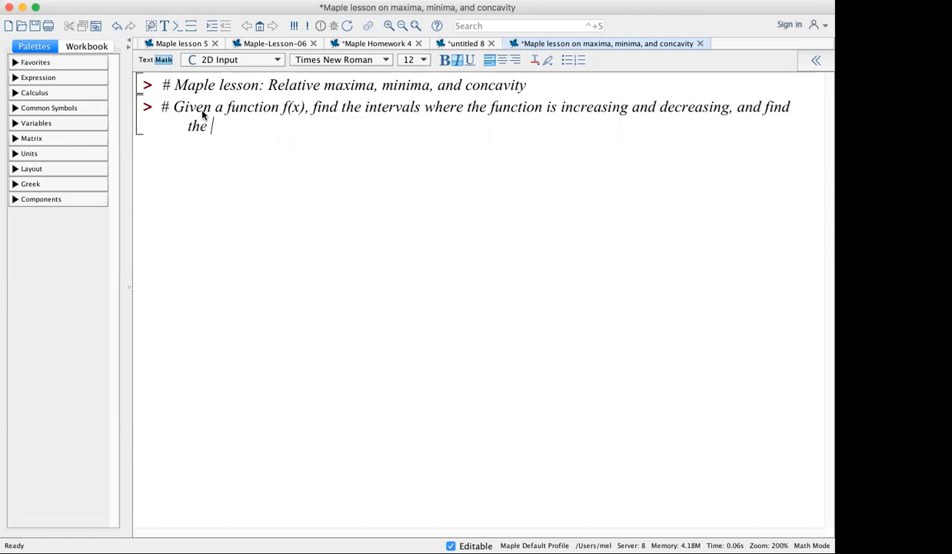
pyautogui.write('ma')
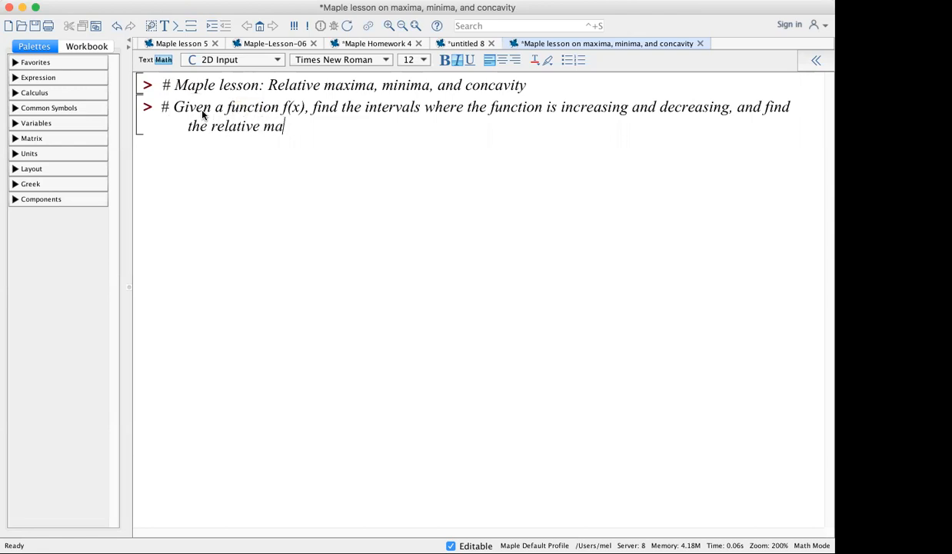
pyautogui.write('xima and minim')
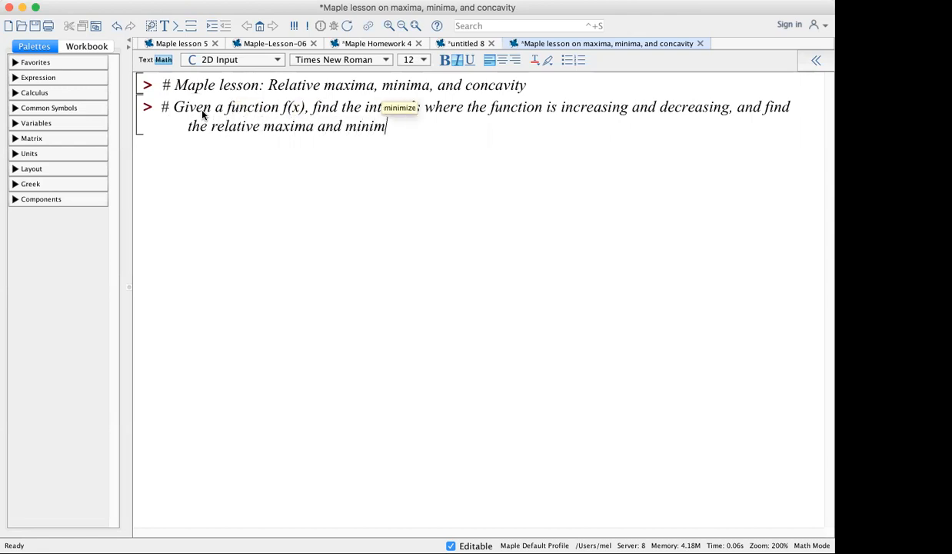
pyautogui.write('a.  Als')
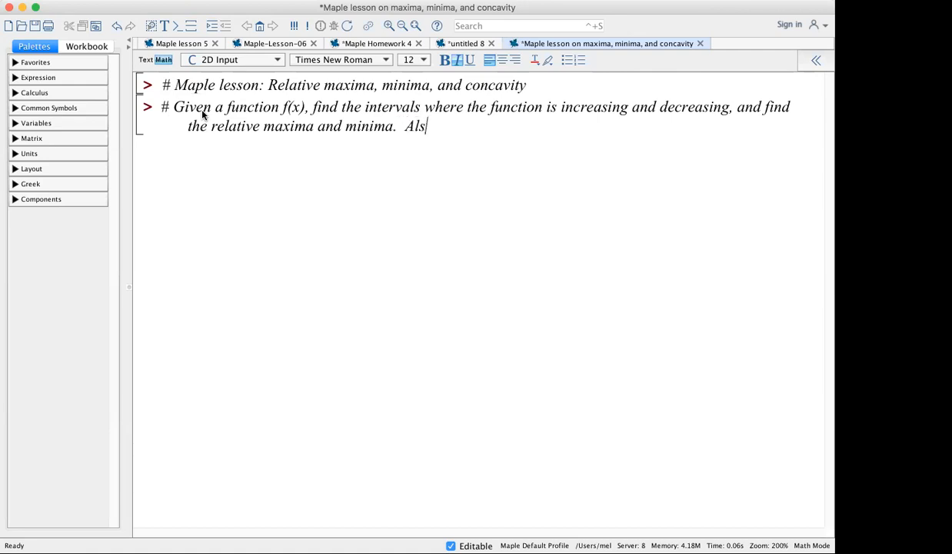
# - Continue the comment with "Also, find the intervals where the function is concave up, convaave down,"
pyautogui.write('o, find the it')
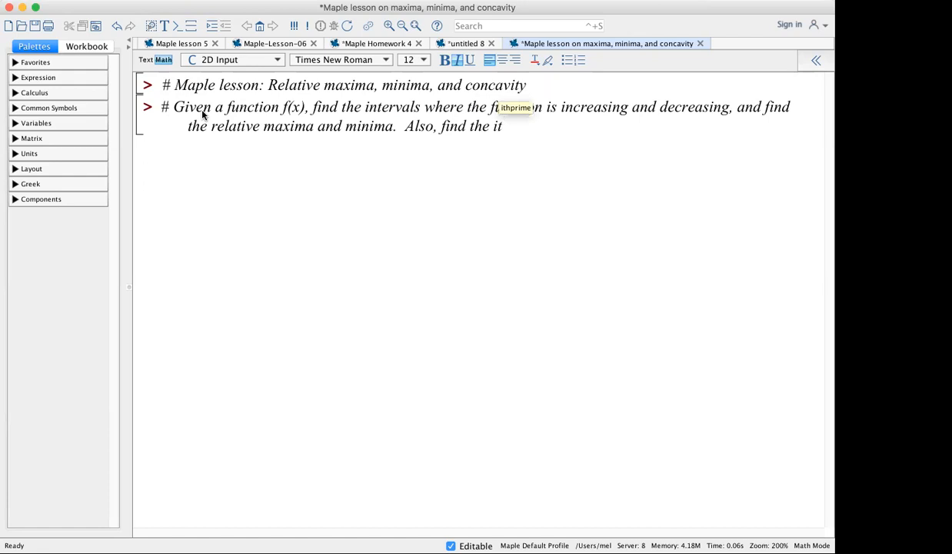
pyautogui.press('BackSpace')
pyautogui.write('nte')
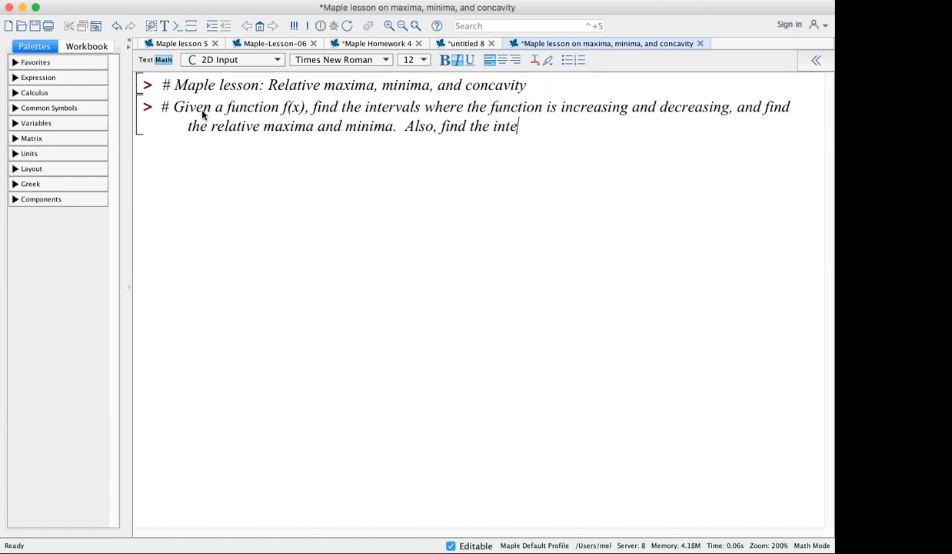
pyautogui.write('rvals where the function is con')
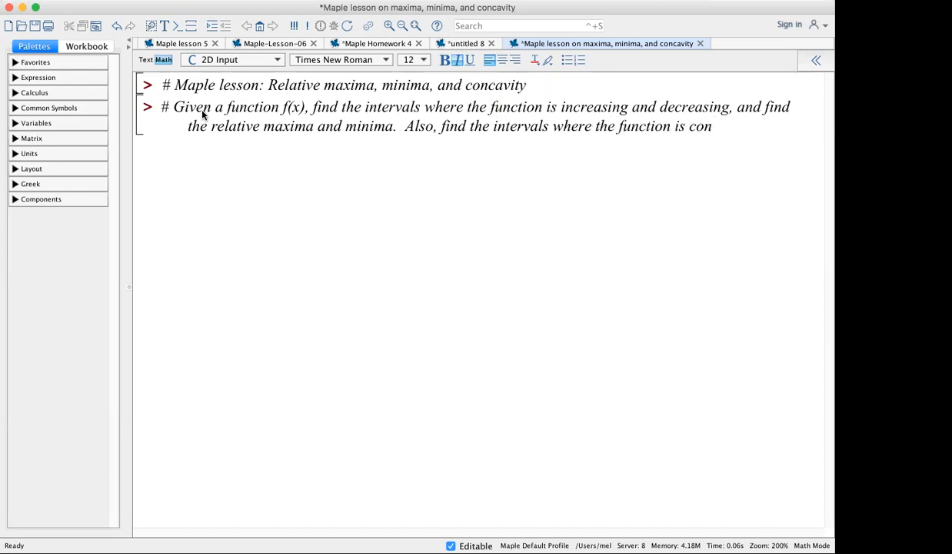
pyautogui.write('cave up, convac')
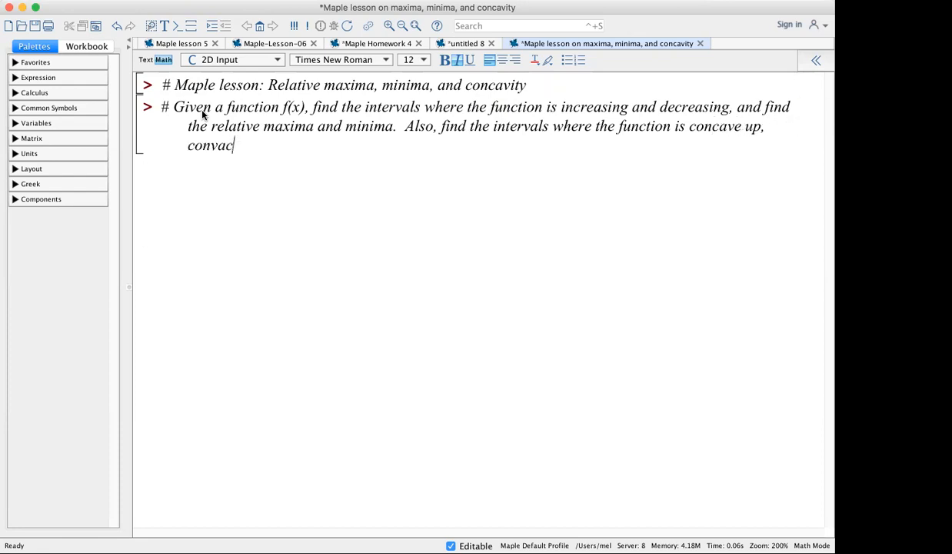
pyautogui.write('ave down,')
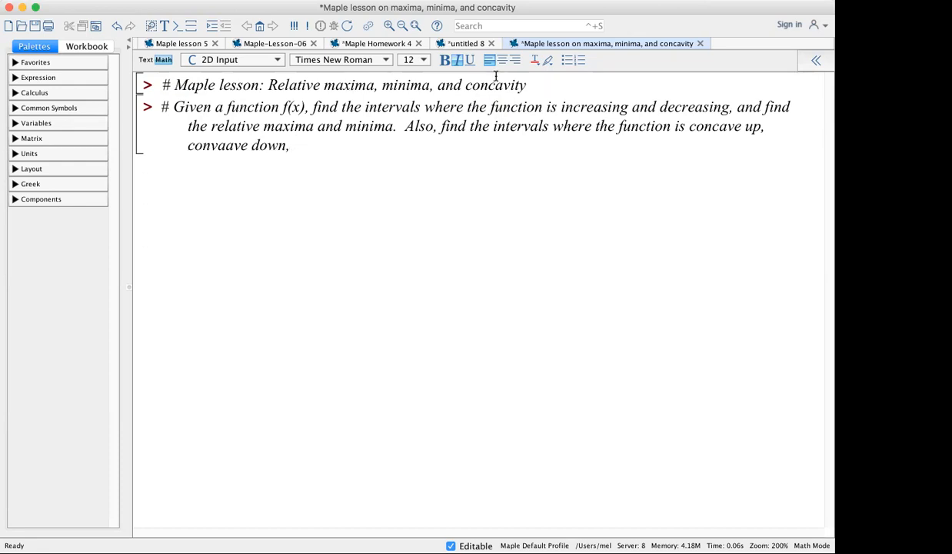
# - Replace the comma after "concave up" with "and", and remove the extra "a" from "convaave" in the comment
pyautogui.click(768, 127)
pyautogui.press('BackSpace')
pyautogui.press('BackSpace')
pyautogui.write('n')
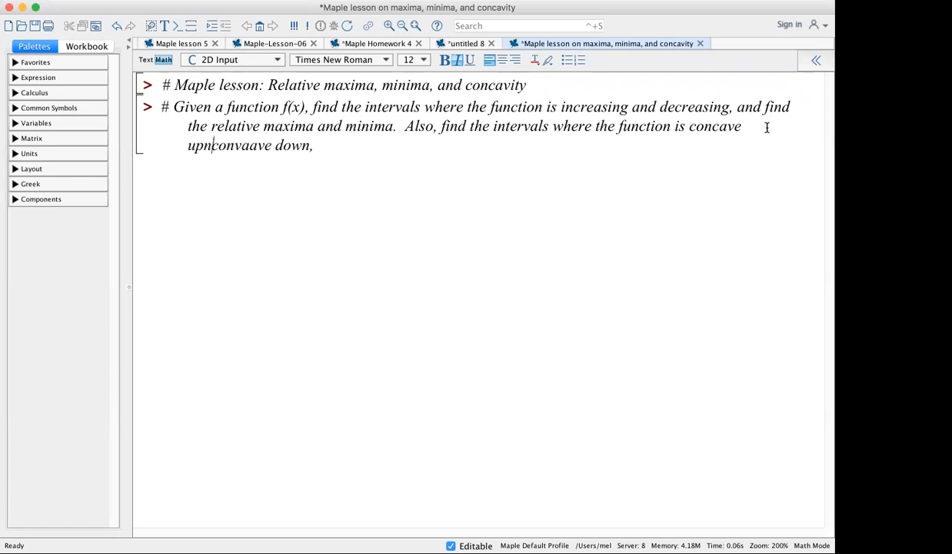
pyautogui.press('BackSpace')
pyautogui.write('and')
pyautogui.click(229, 143)
pyautogui.press('BackSpace')
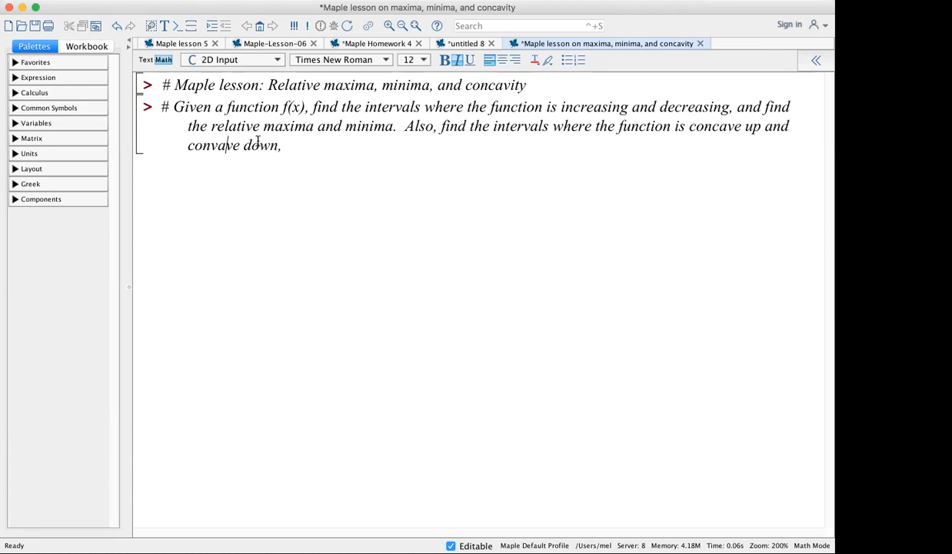
# - Complete the comment's second sentence with "and find the inflection points."
pyautogui.write('and find th einf')
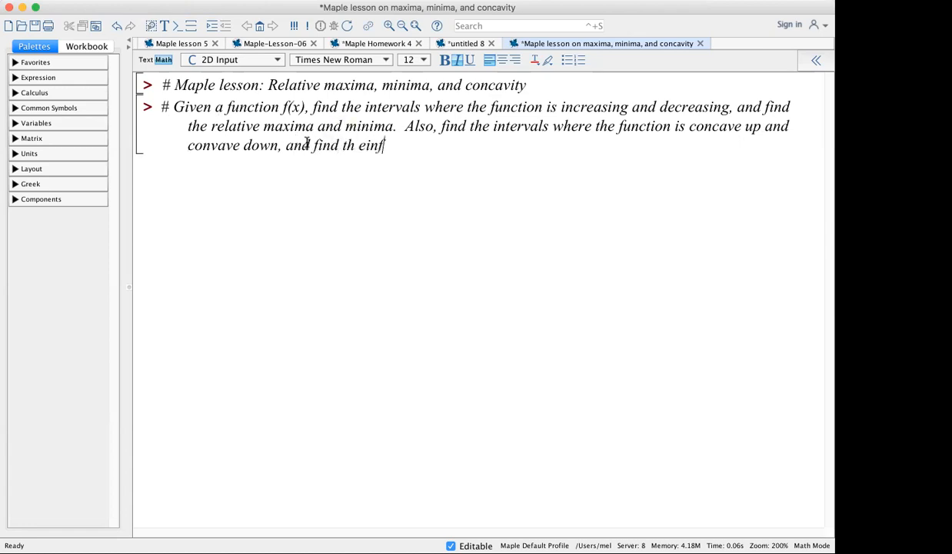
pyautogui.write('lection points.')
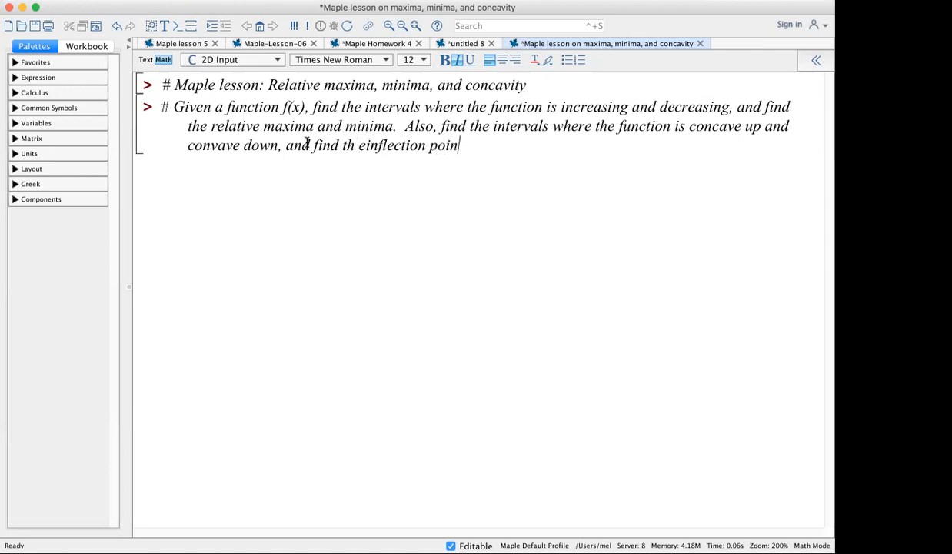
pyautogui.click(367, 144)
pyautogui.press('BackSpace')
pyautogui.press('Left')
pyautogui.write('e')
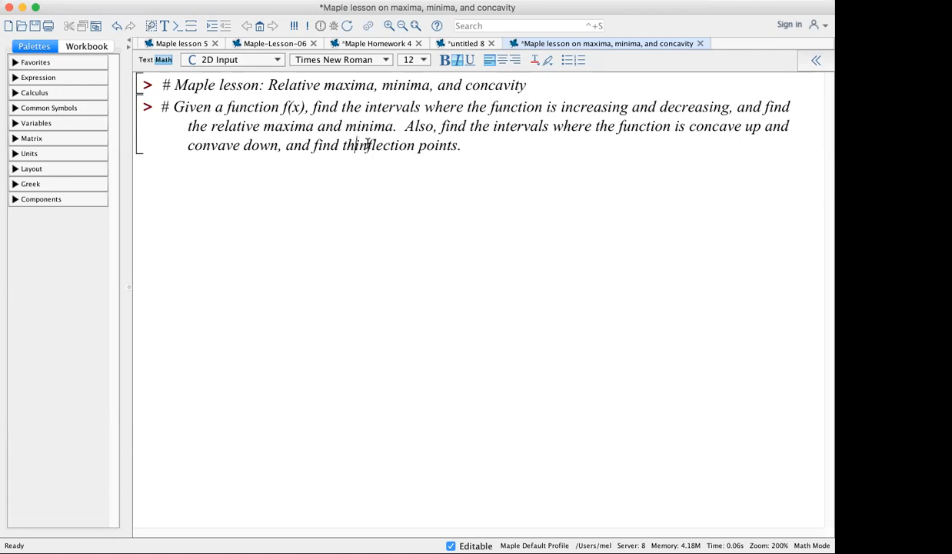
pyautogui.click(502, 147)
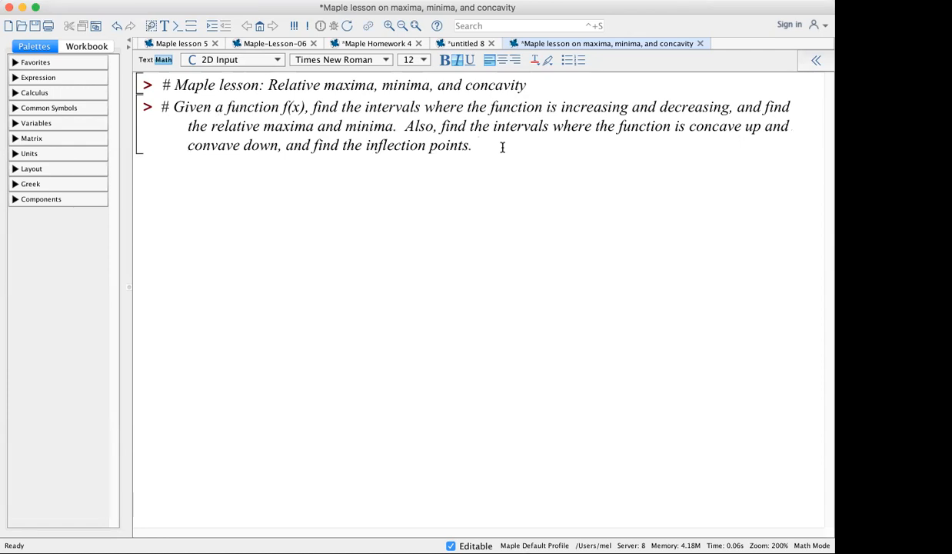
# - Define the function f := x→2·x^3 + 7·x^2 − x − 4 on a new line and evaluate it
pyautogui.press('Return')
pyautogui.write('f:=x-')
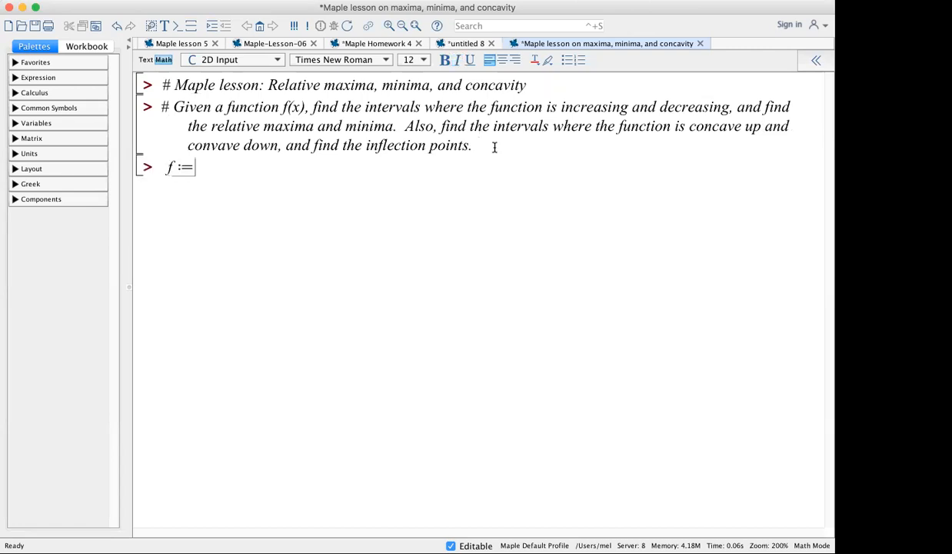
pyautogui.write('>')
pyautogui.write('2*x')
pyautogui.write('^3')
pyautogui.press('Right')
pyautogui.write('+7')
pyautogui.write('*x')
pyautogui.write('^2')
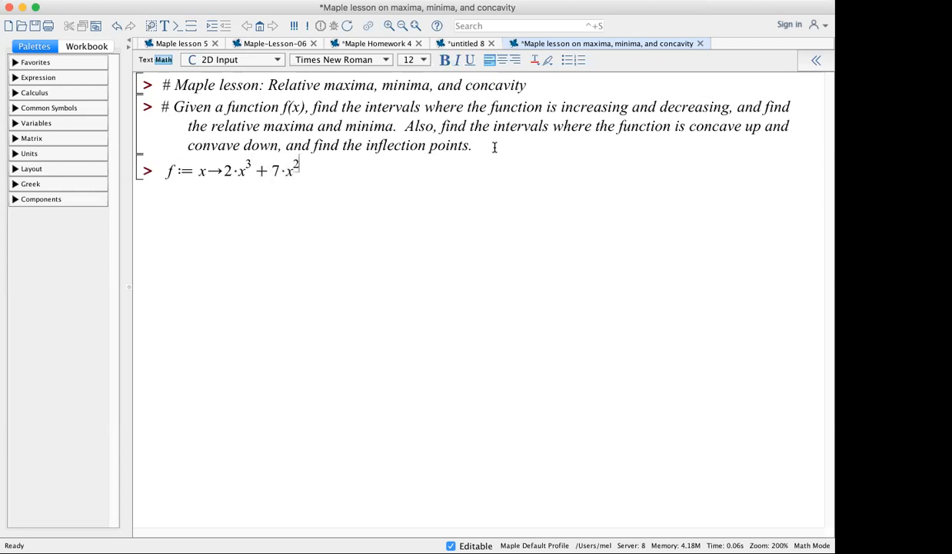
pyautogui.press('Right')
pyautogui.write('-x-')
pyautogui.write('4')
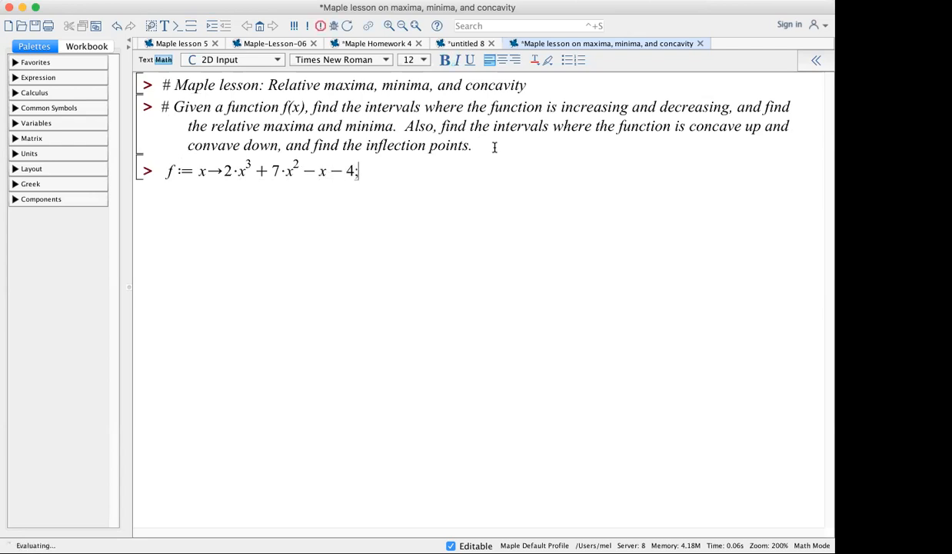
pyautogui.write(';')
pyautogui.press('Return')
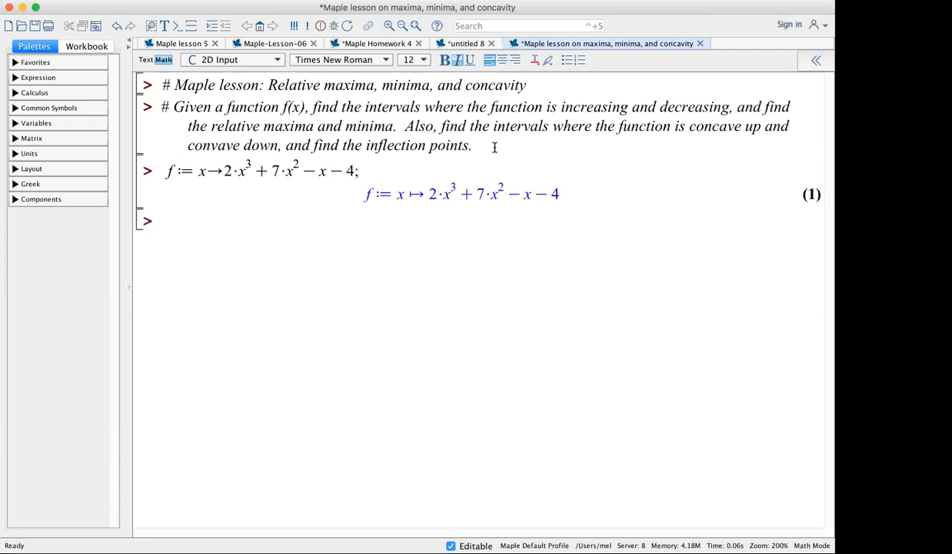
# - Plot f(x) against x, restricting the plot command's range to x=-5..5
pyautogui.write('plot(f(x), x);')
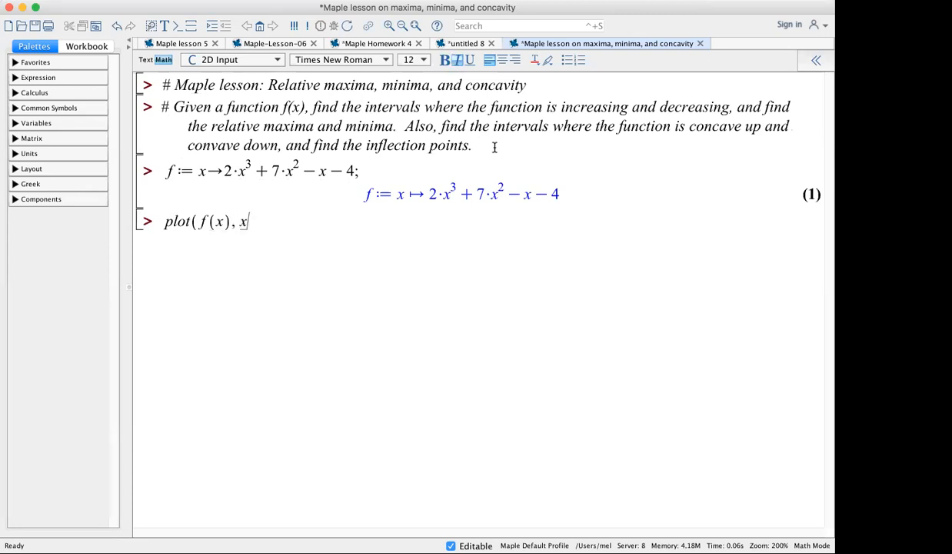
pyautogui.press('Return')
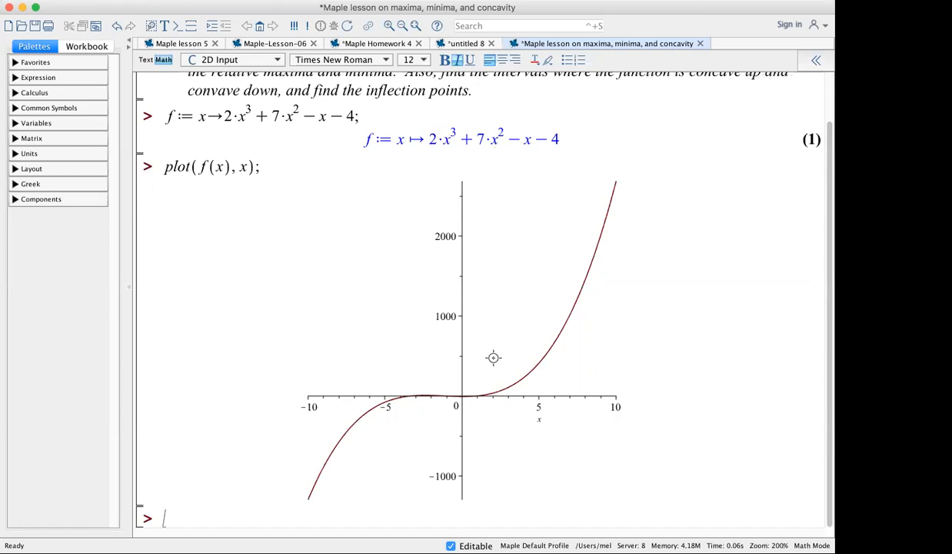
pyautogui.click(245, 168)
pyautogui.write('=-1')
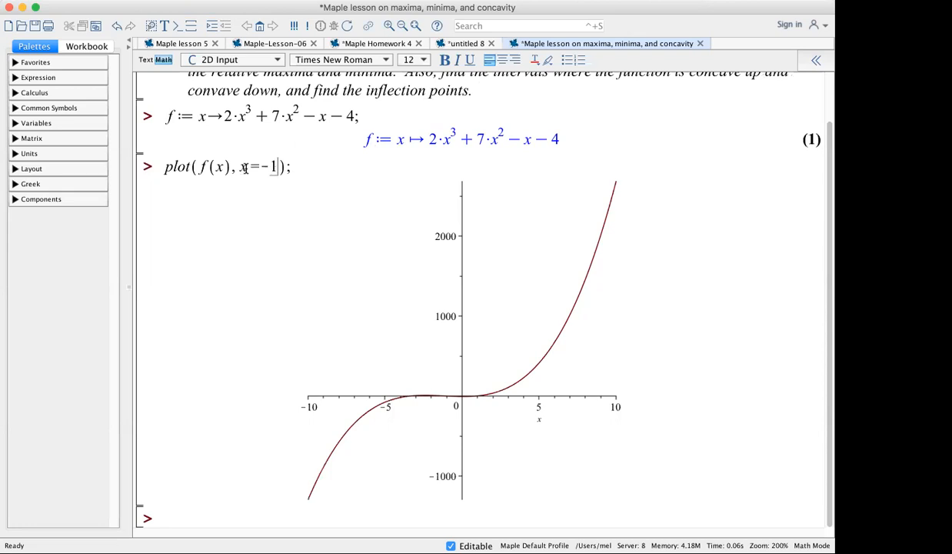
pyautogui.write('5..5')
pyautogui.press('Return')
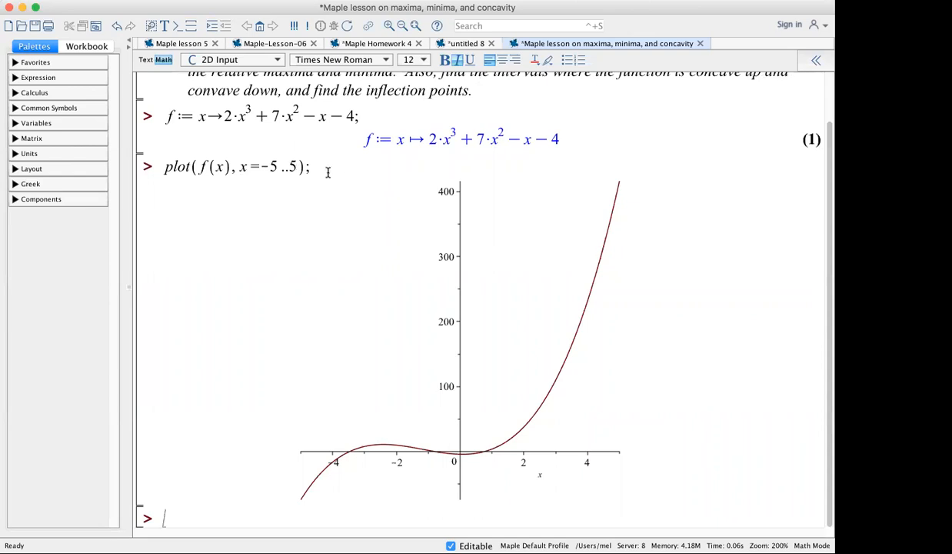
# - Set the upper limit of the plot's x range to 4 and regenerate the graph
pyautogui.click(297, 166)
pyautogui.press('BackSpace')
pyautogui.write('4')
pyautogui.press('Return')
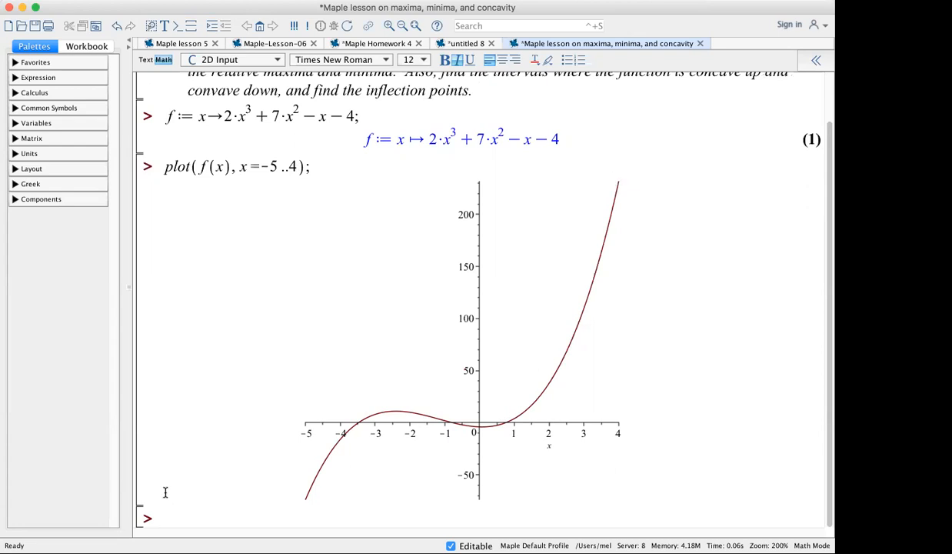
# - Compute the first derivative of f with D(f)(x); below the plot
pyautogui.write('D(f)(x);')
pyautogui.press('Return')
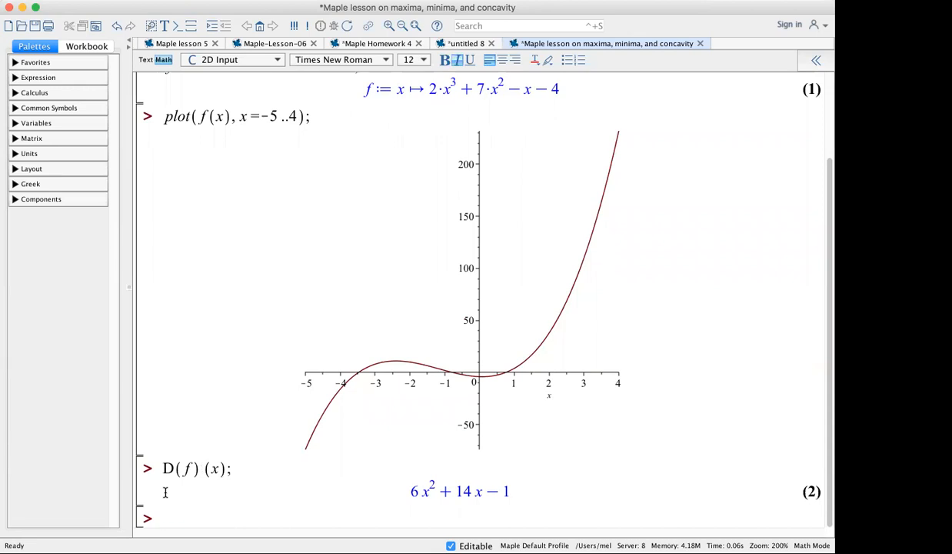
# - Add the comment "# f(x) is increasing where D(f)(x) > 0 and decreasing where D(f)(x) < 0." below the first derivative
pyautogui.write('# f(x) is increas')
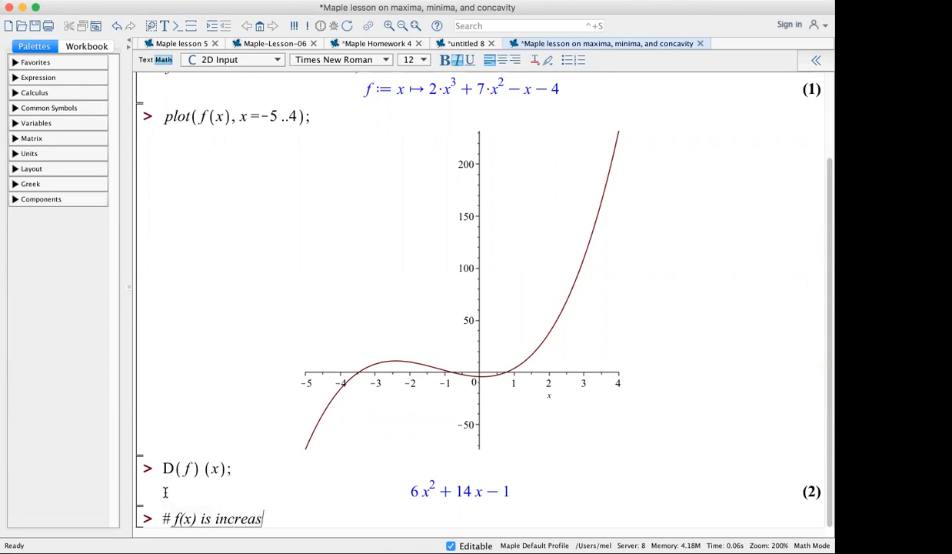
pyautogui.write('ing where')
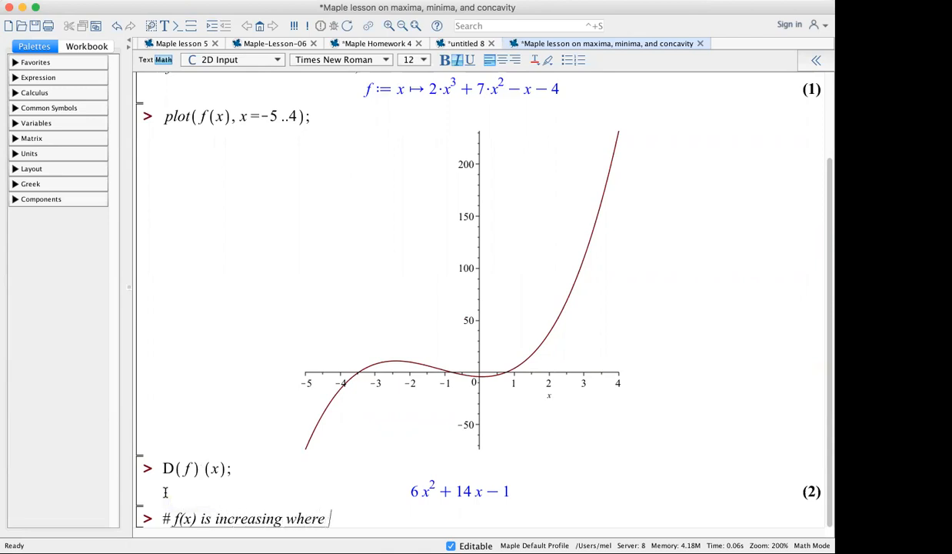
pyautogui.write(' D')
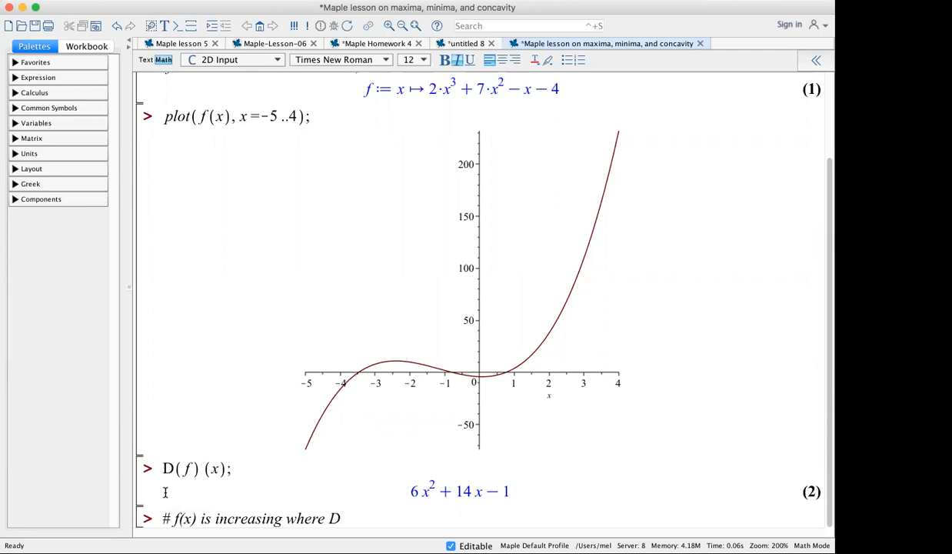
pyautogui.write('(f)(x) >')
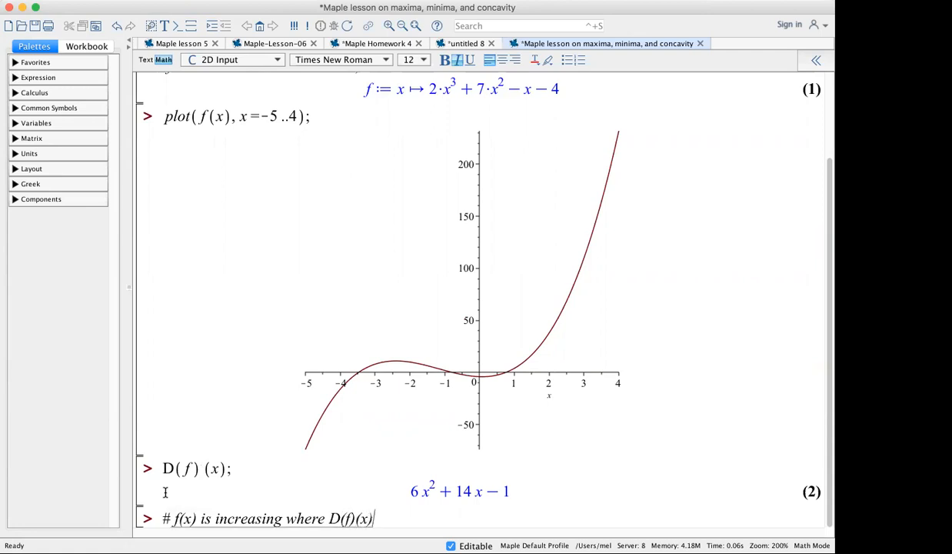
pyautogui.write(' 0 and decreasi')
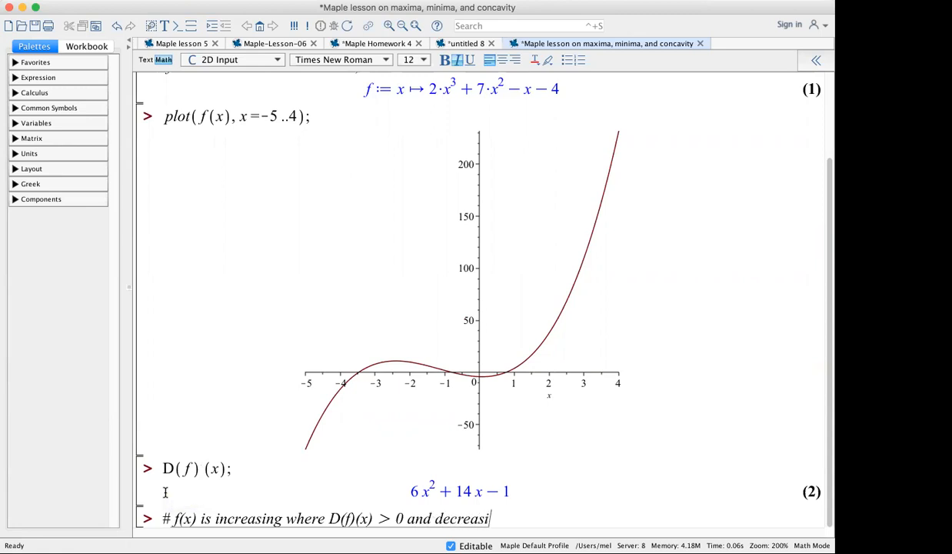
pyautogui.write('ng where')
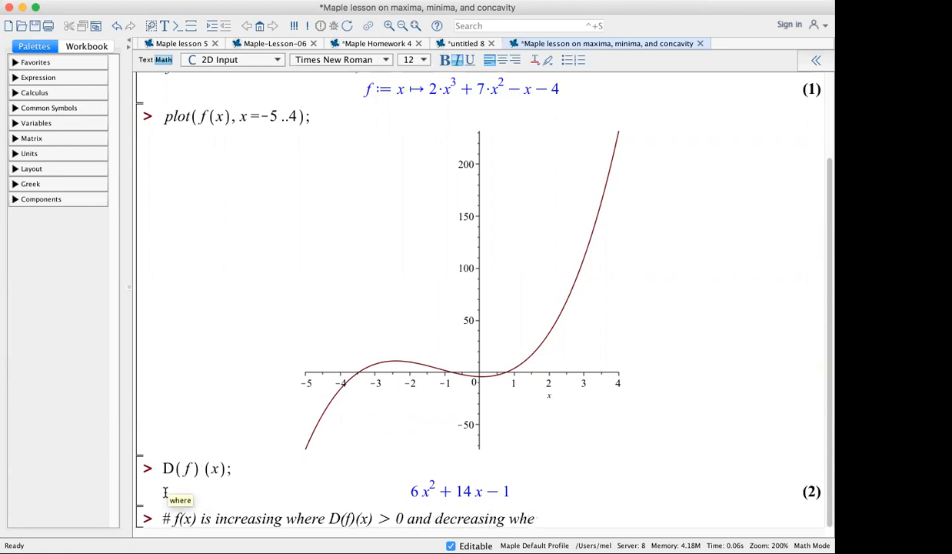
pyautogui.write('D(')
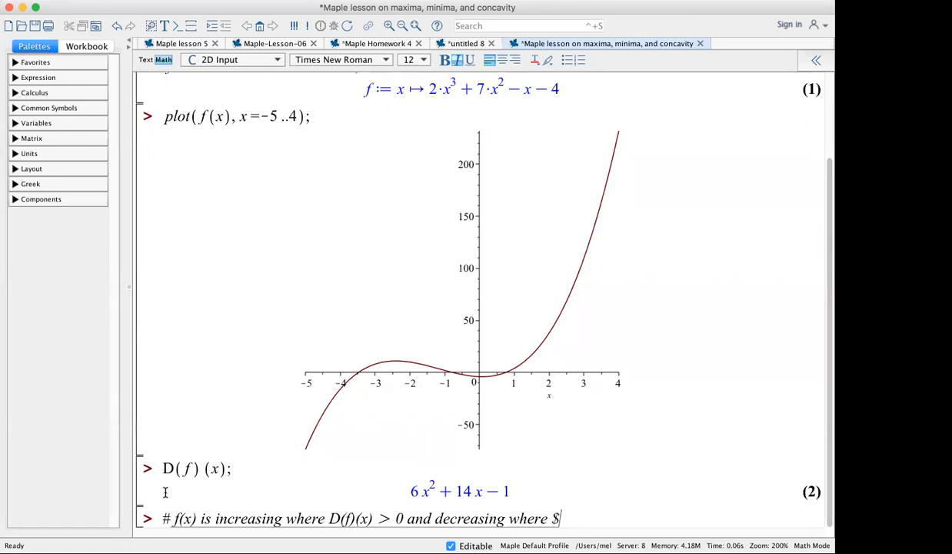
pyautogui.write('f) < 0.')
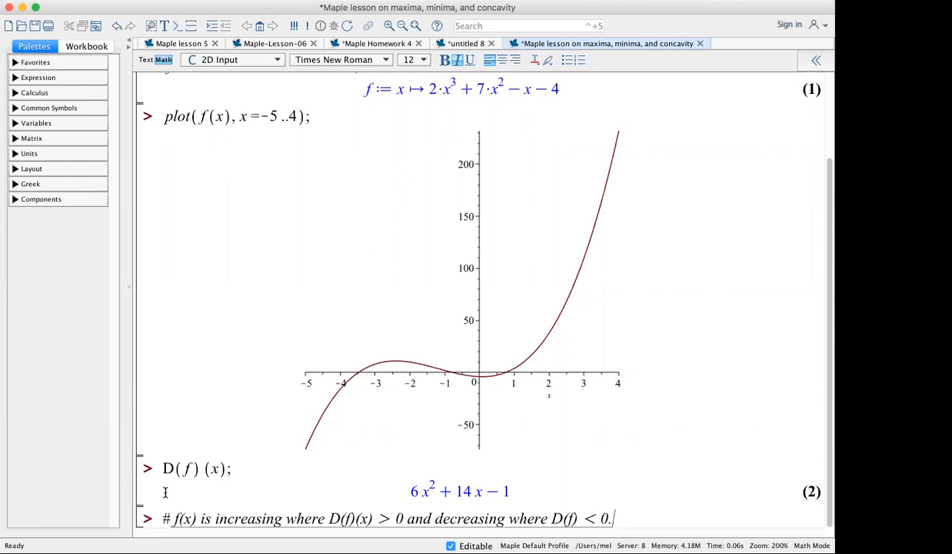
pyautogui.press('Return')
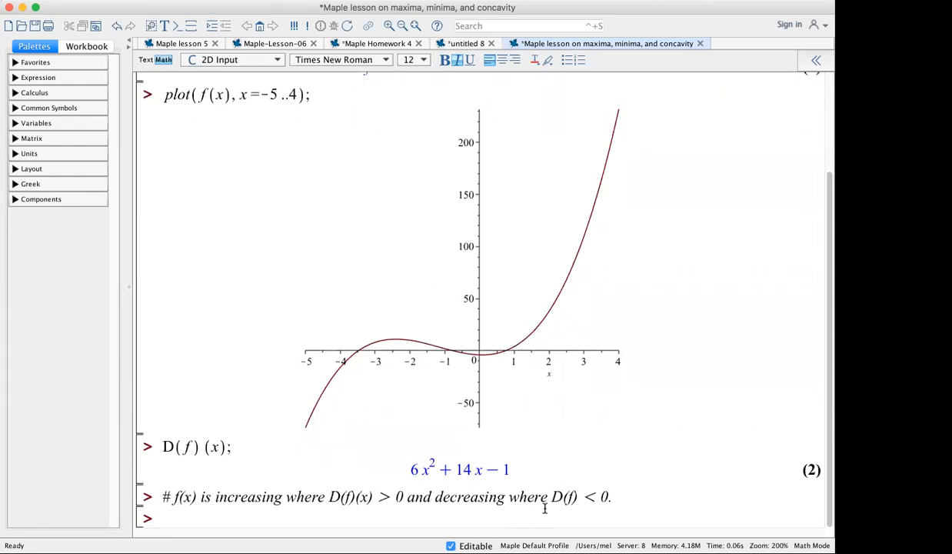
pyautogui.click(575, 498)
pyautogui.write('(x)')
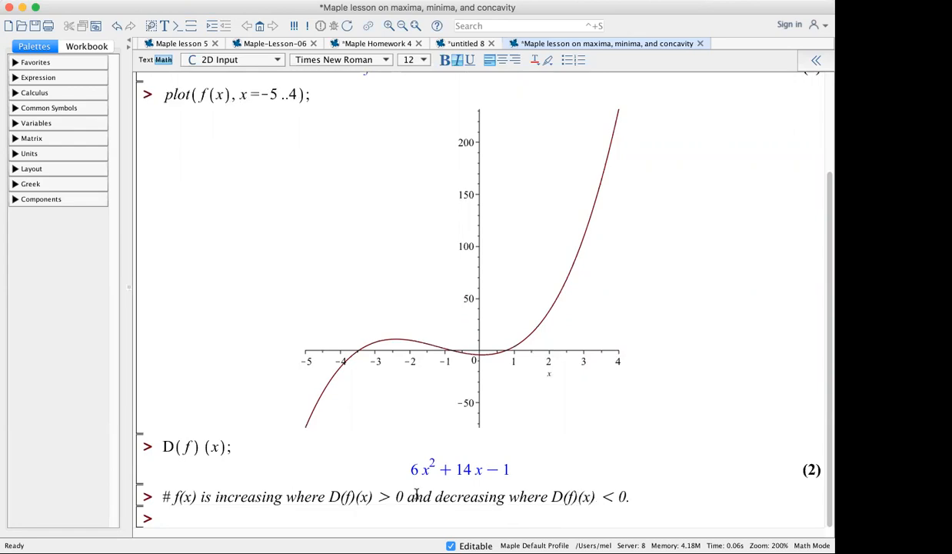
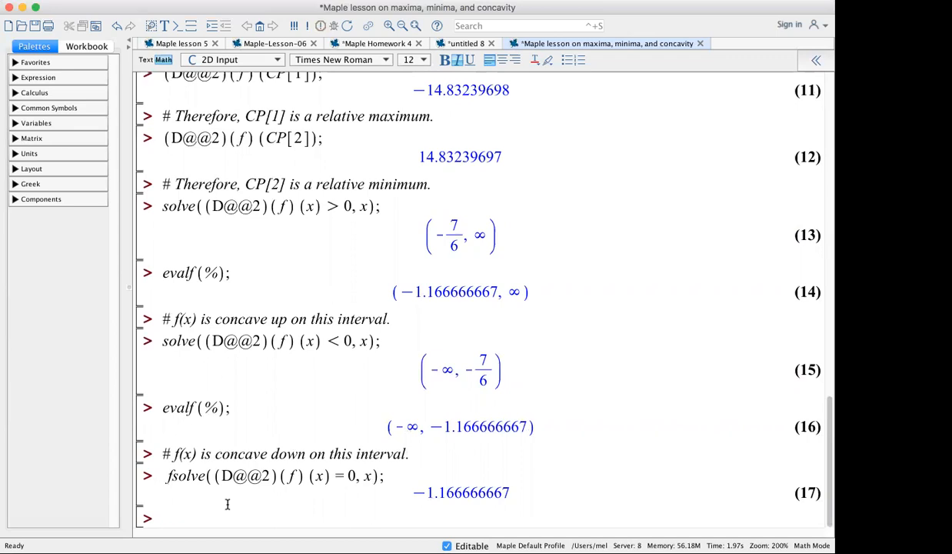
# - Add the comment "# This is the inflection point of the function." below the fsolve result for the second derivative
pyautogui.write('he inflce')
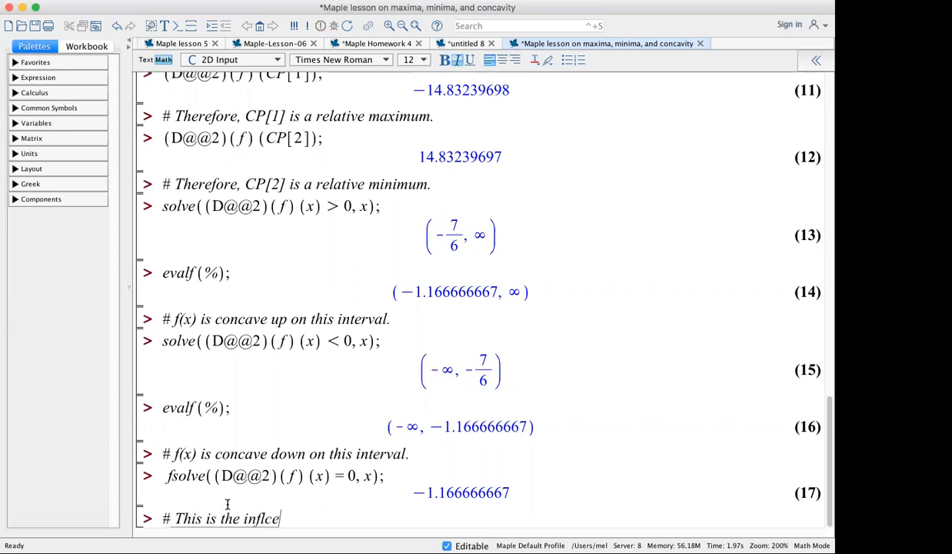
pyautogui.press('BackSpace')
pyautogui.press('BackSpace')
pyautogui.write('ection point of th efunciton')
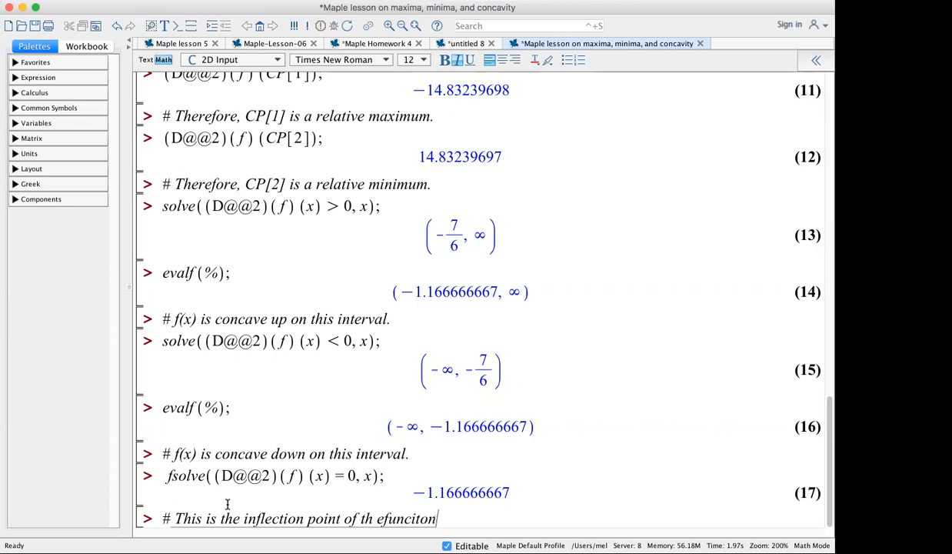
pyautogui.press('BackSpace')
pyautogui.press('BackSpace')
pyautogui.press('BackSpace')
pyautogui.press('BackSpace')
pyautogui.press('BackSpace')
pyautogui.press('BackSpace')
pyautogui.press('BackSpace')
pyautogui.press('BackSpace')
pyautogui.press('BackSpace')
pyautogui.press('BackSpace')
pyautogui.write('e function.')
pyautogui.press('Return')
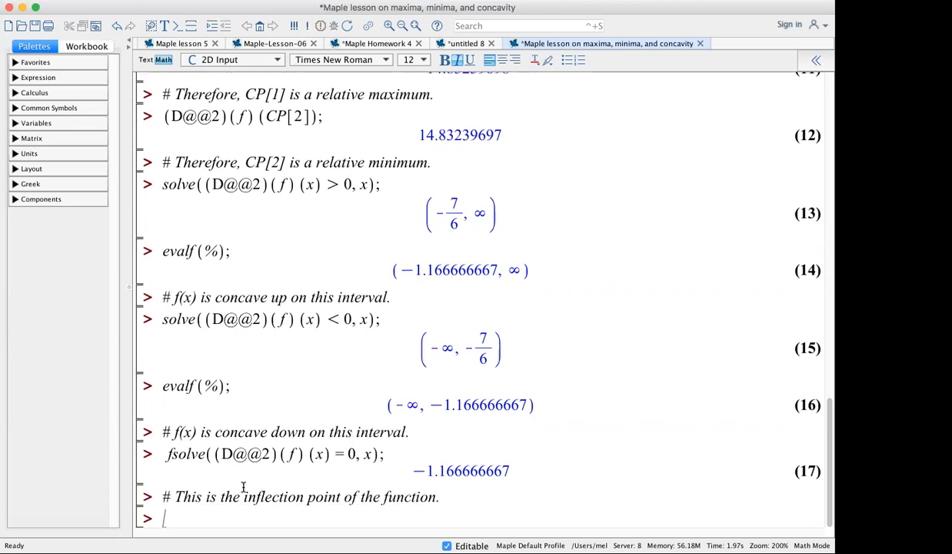
# - Leave a blank prompt line, define the function h := x→3·x/2·(1+4·exp(−x/3)); and evaluate it
pyautogui.press('Return')
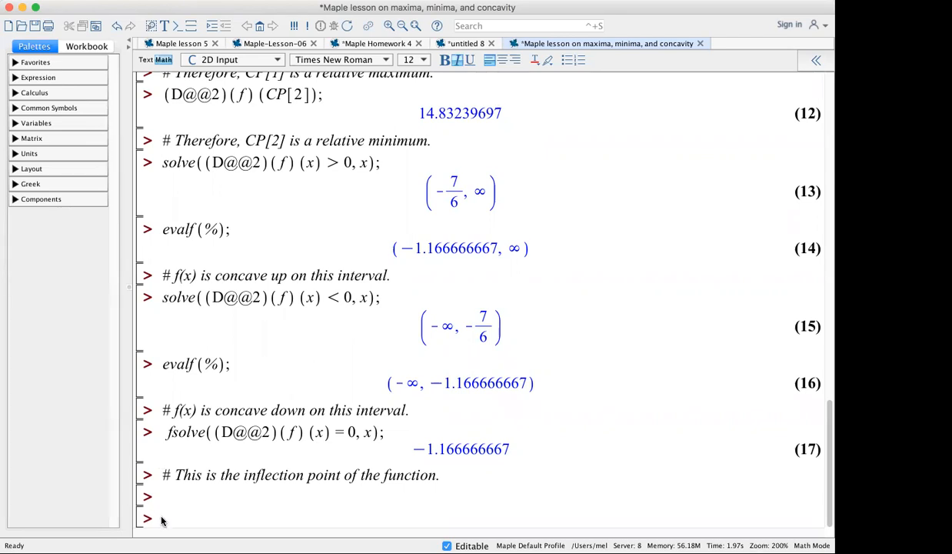
pyautogui.write('h:=x->3')
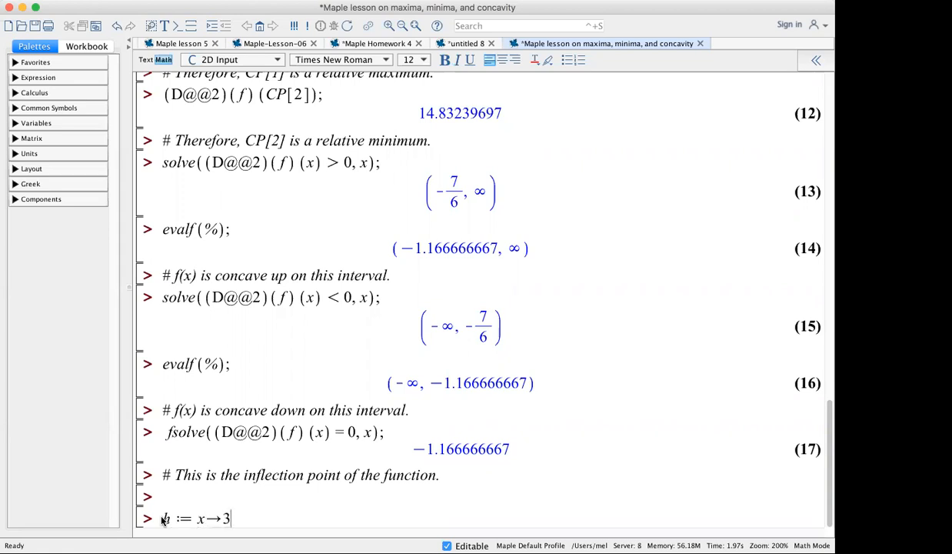
pyautogui.write('*x/2')
pyautogui.press('Right')
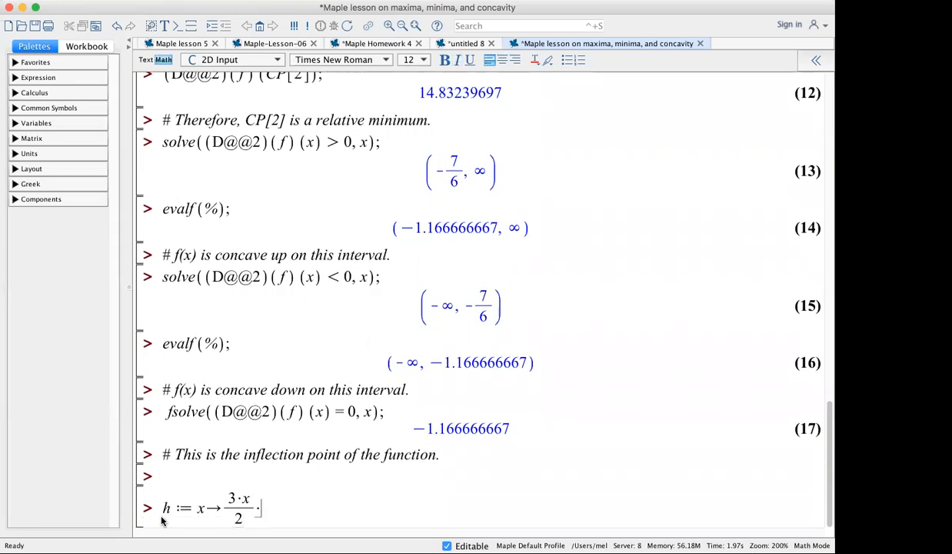
pyautogui.write('*(1+4*e')
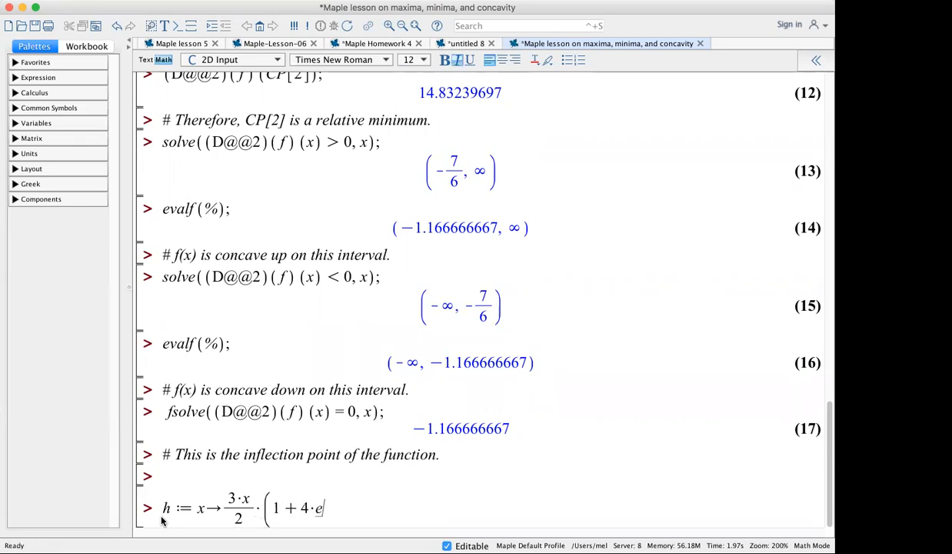
pyautogui.write('xp(-')
pyautogui.write('x/')
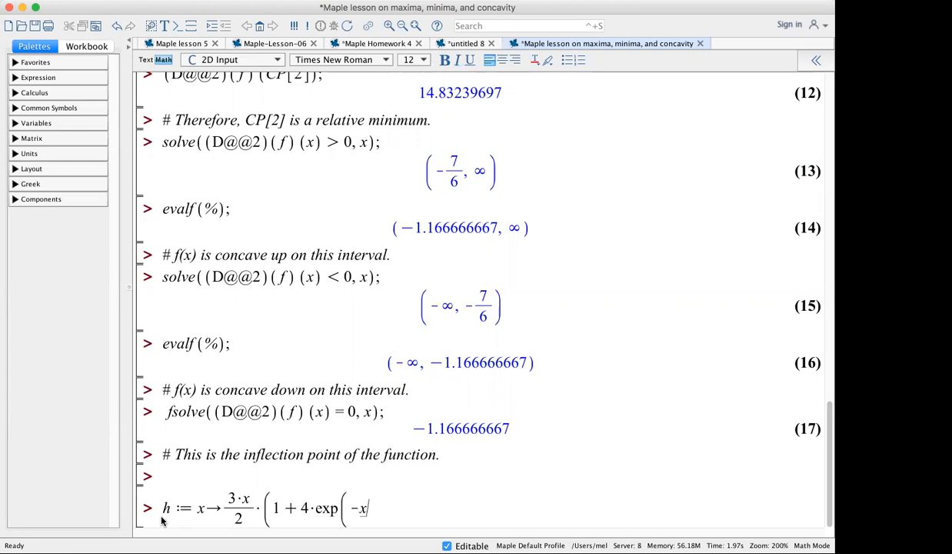
pyautogui.write('3')
pyautogui.press('Right')
pyautogui.write('));')
pyautogui.press('Return')
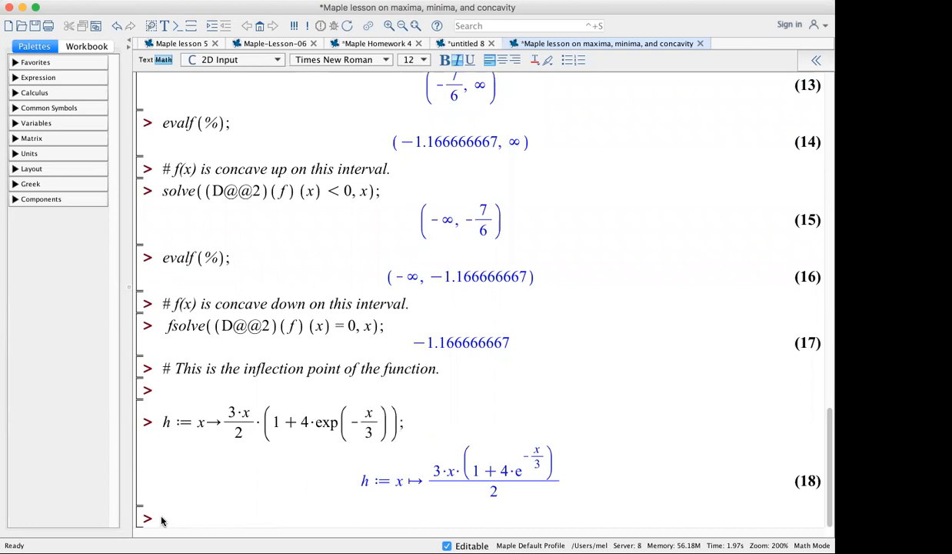
# - Plot h(x) against x, restricting the plot command's range to x=-5..15
pyautogui.write('plot(h(x), x);')
pyautogui.press('Return')
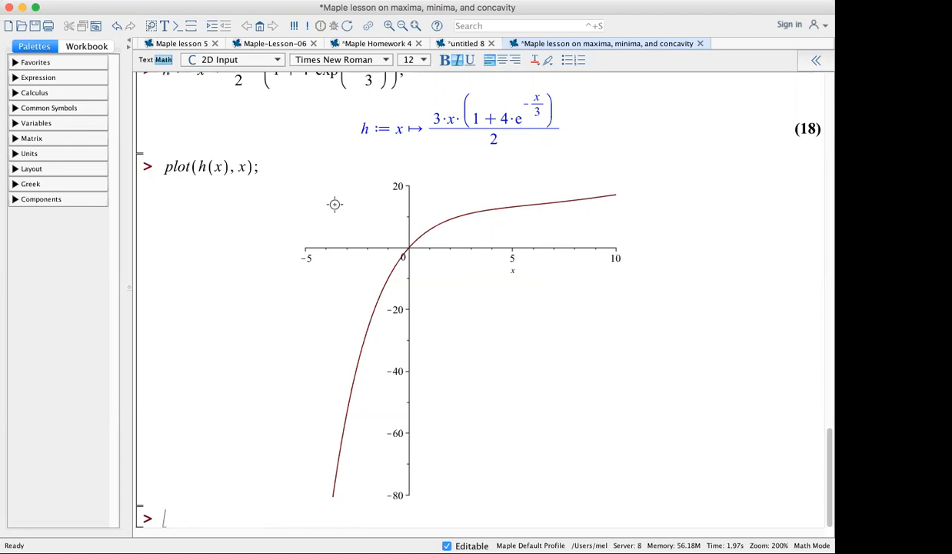
pyautogui.click(248, 167)
pyautogui.write('=-5..15')
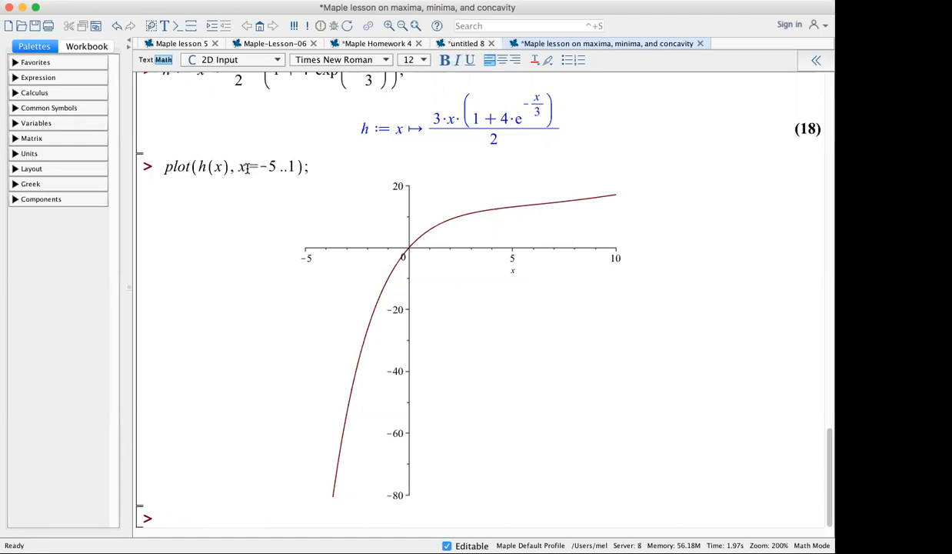
pyautogui.press('Return')
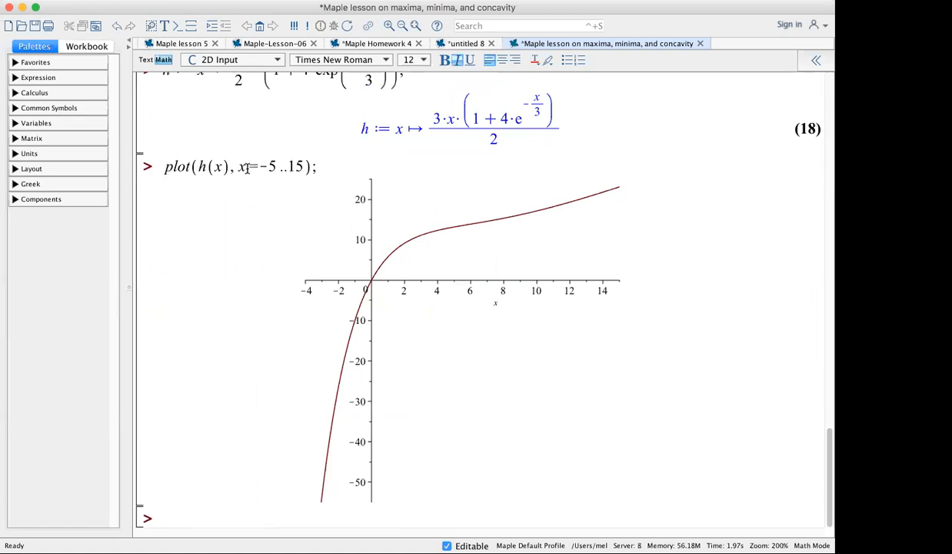
# - Set the upper limit of the h(x) plot's x range to 25 and regenerate the graph
pyautogui.click(291, 165)
pyautogui.press('Delete')
pyautogui.write('2')
pyautogui.press('Return')
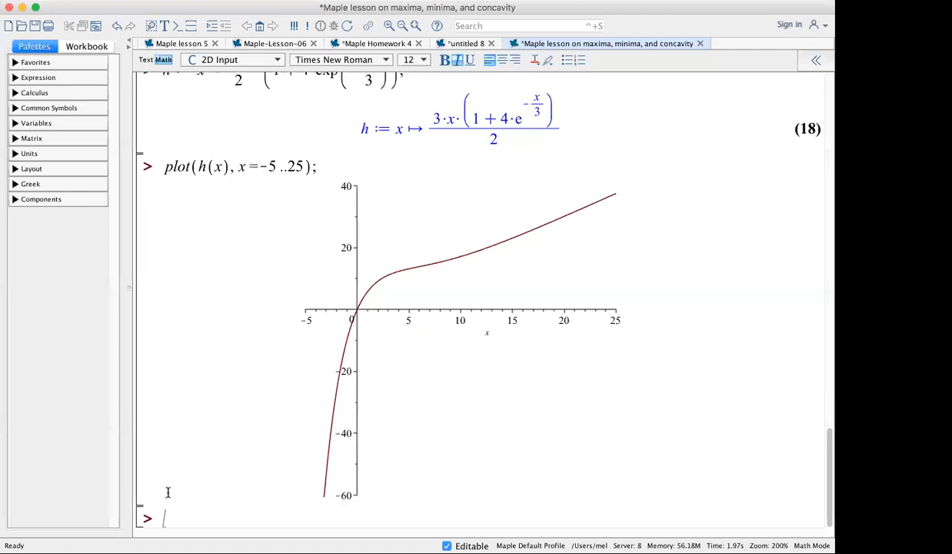
# - Compute the first derivative of h with D(h)(x); and solve the inequality D(h)(x) > 0 for x
pyautogui.write('D(h)(x);')
pyautogui.press('Return')
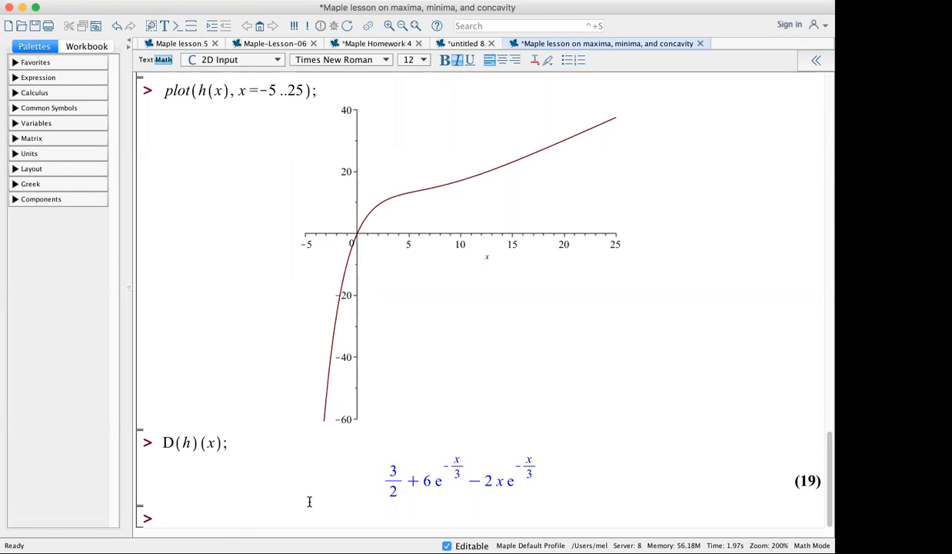
pyautogui.write('solve(D')
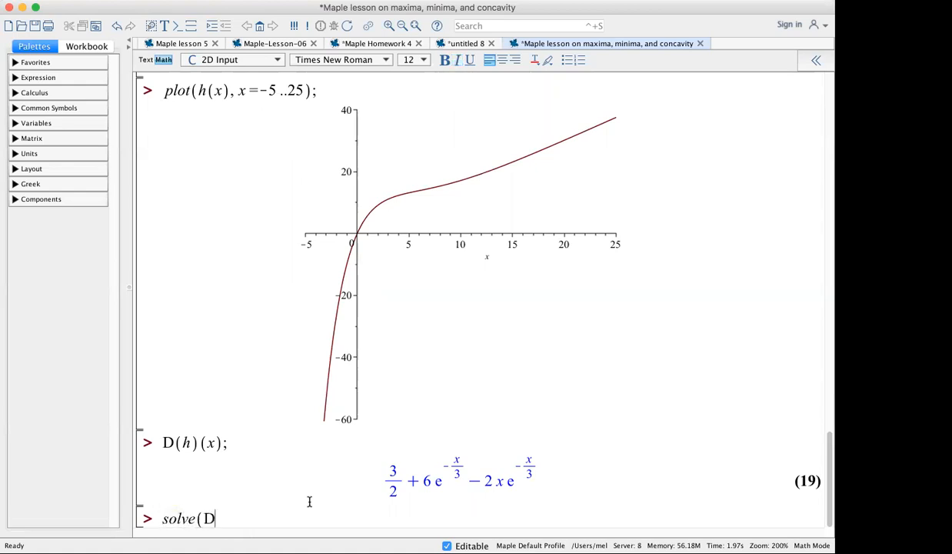
pyautogui.write('(h)(x) ')
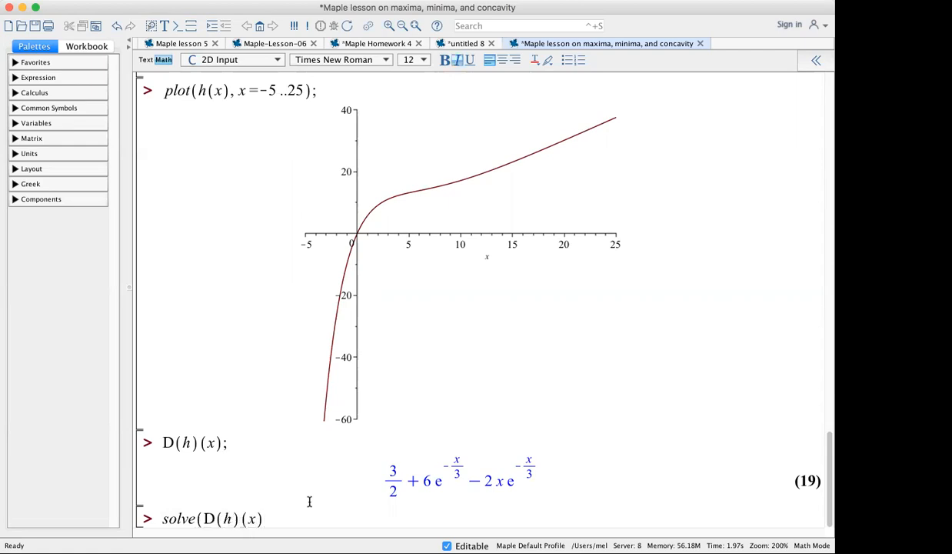
pyautogui.write('> 0, x);')
pyautogui.press('Return')
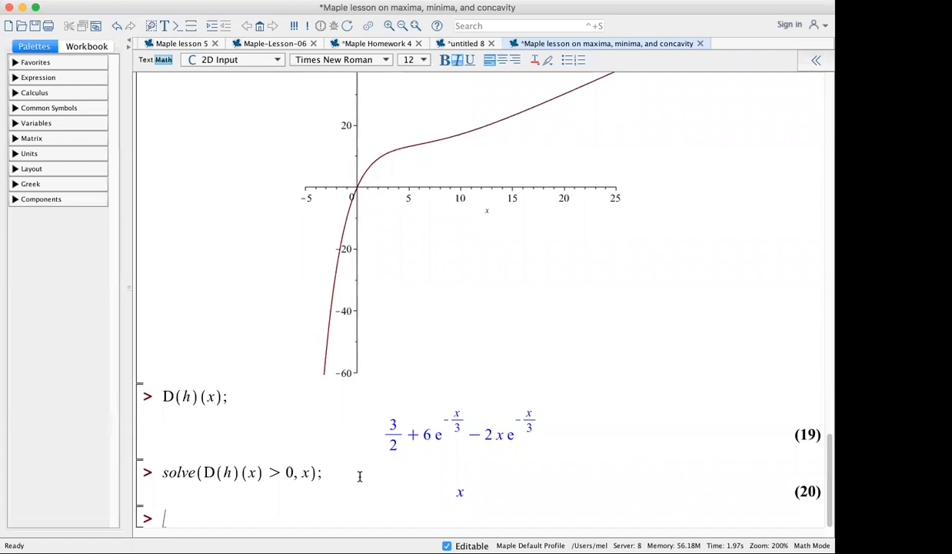
# - Try evaluating the inequality D(h)(x) > 0 numerically by changing its solve command to fsolve
pyautogui.scroll(5, 338, 474)
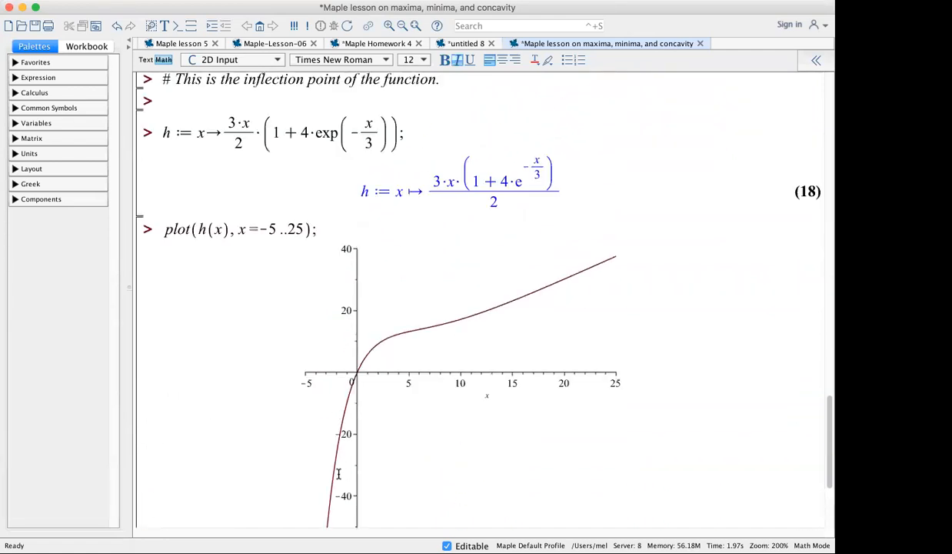
pyautogui.scroll(4, 432, 317)
pyautogui.scroll(8, 431, 316)
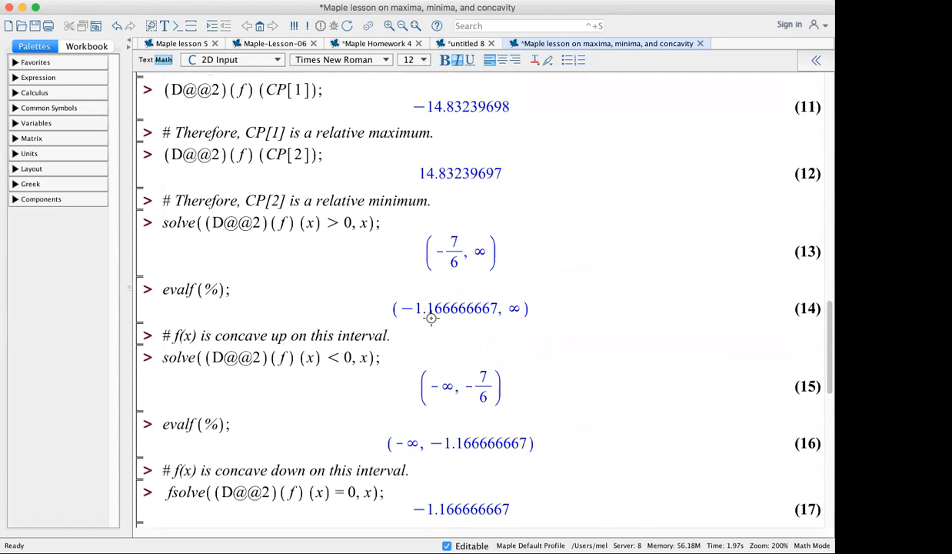
pyautogui.scroll(-18, 431, 317)
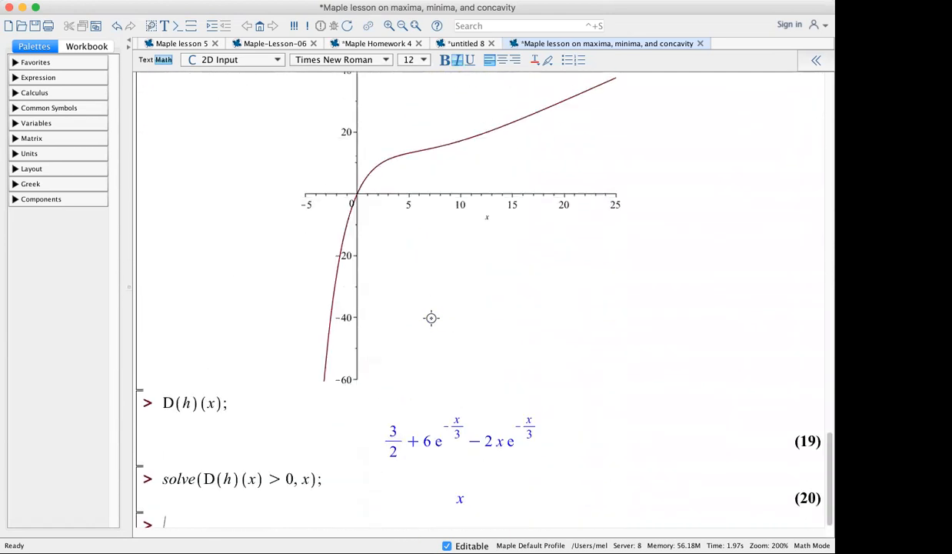
pyautogui.scroll(-1, 432, 318)
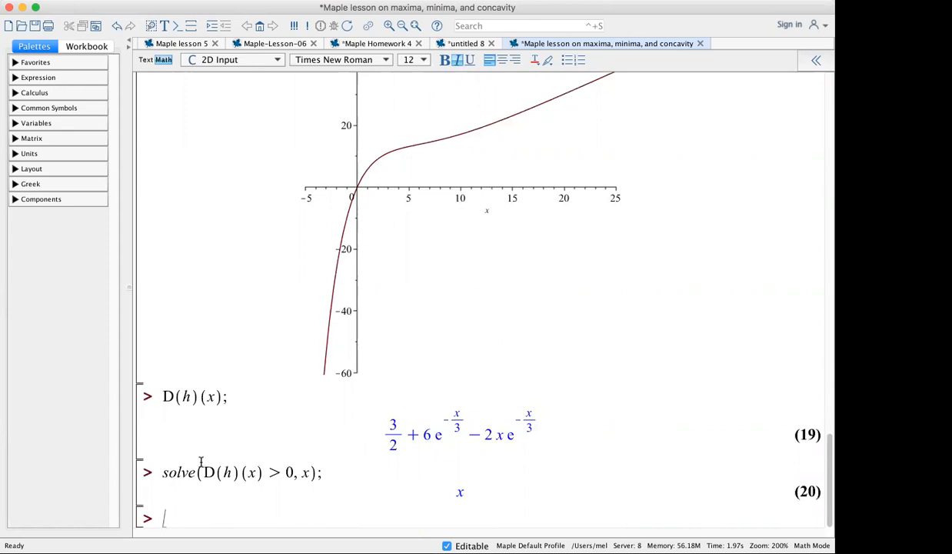
pyautogui.click(163, 472)
pyautogui.write('f')
pyautogui.press('Return')
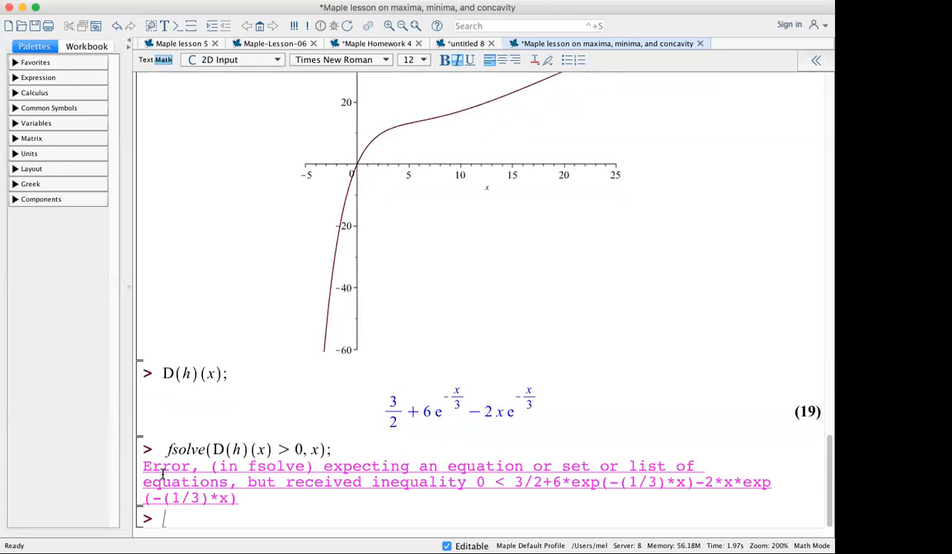
# - Change fsolve back to solve in the D(h)(x) > 0 command and re-evaluate it
pyautogui.moveTo(172, 451); pyautogui.dragTo(163, 451)
pyautogui.press('BackSpace')
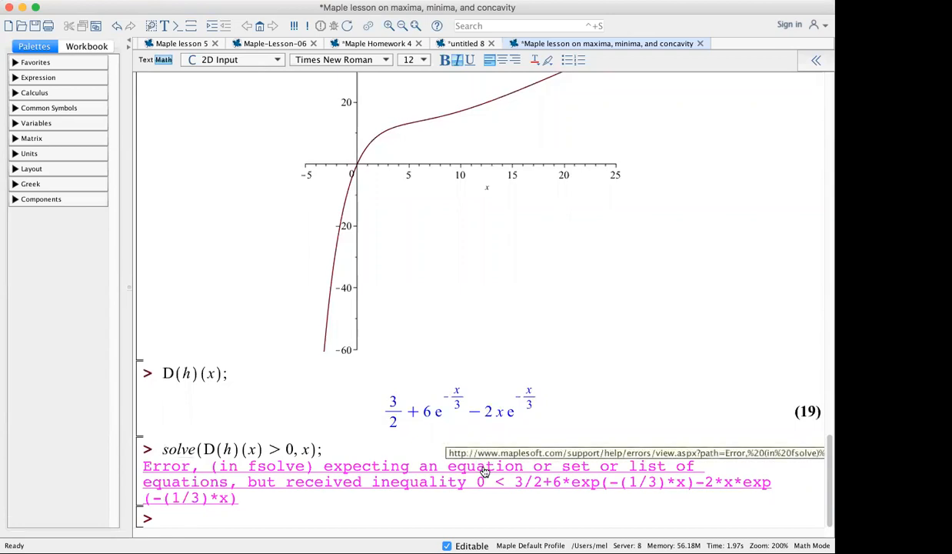
pyautogui.press('Return')
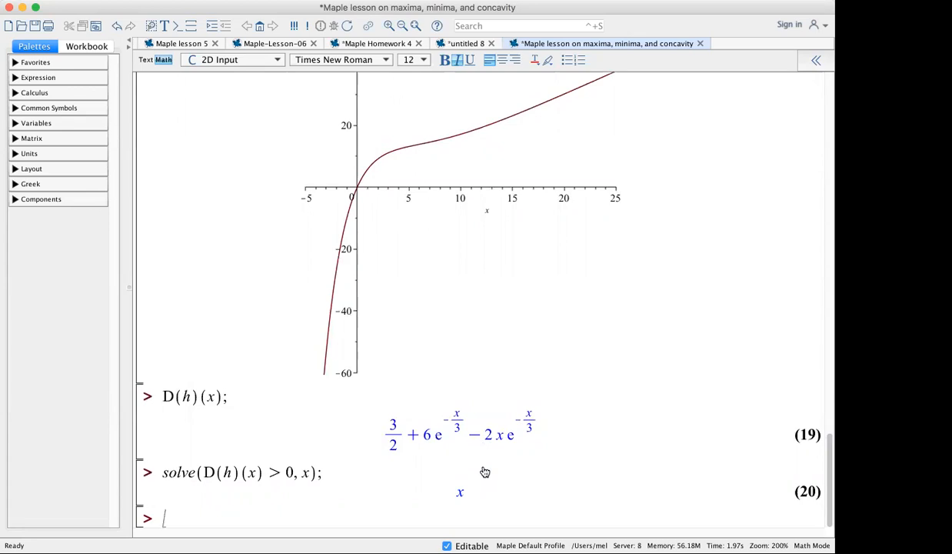
# - Plot the first derivative of h with the command plot(D(h)(x), x);
pyautogui.write('plot(D(')
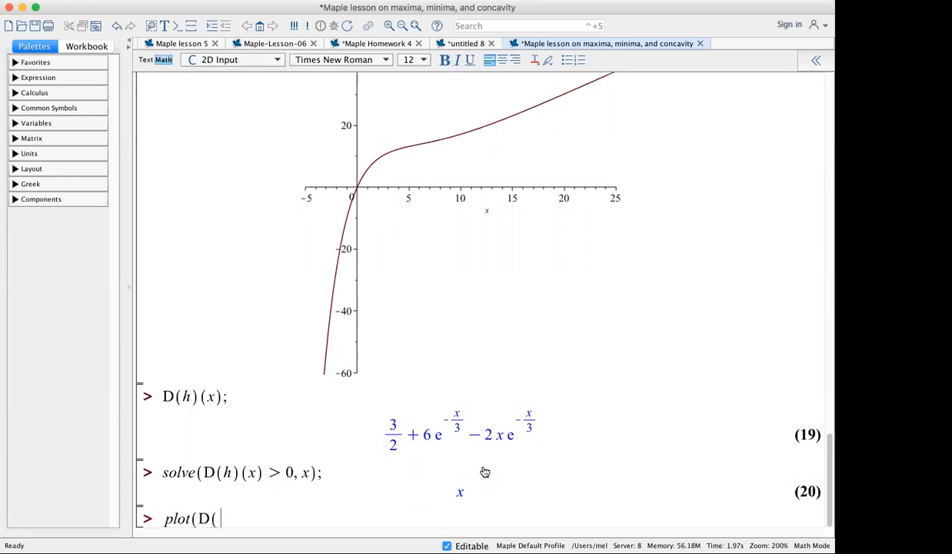
pyautogui.write('h)(x), x);')
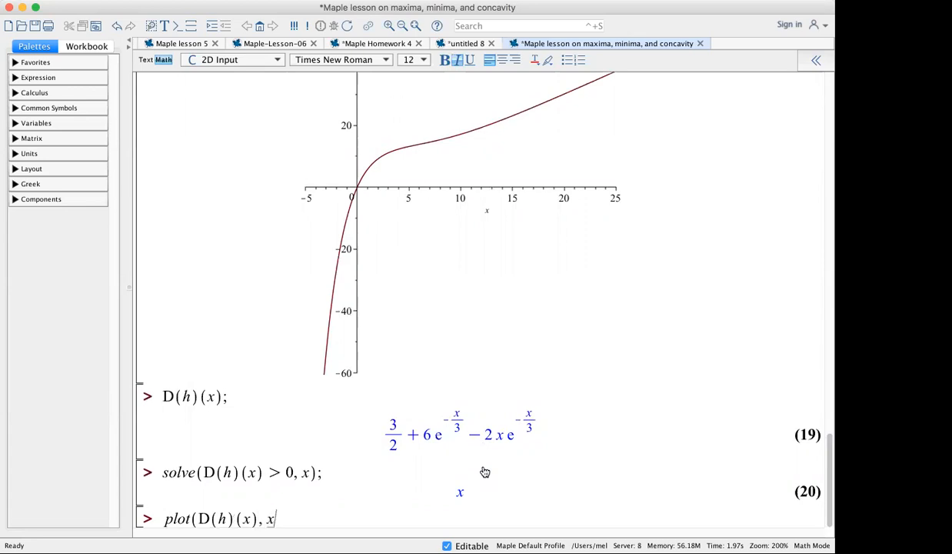
pyautogui.press('Return')
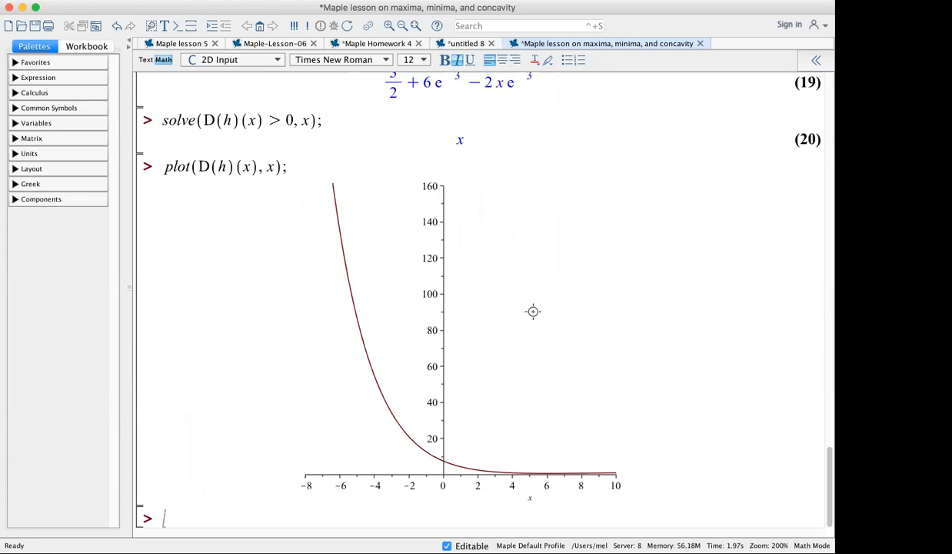
# - Restrict the D(h)(x) plot's range to x=-2..22 and regenerate the graph
pyautogui.scroll(3, 530, 315)
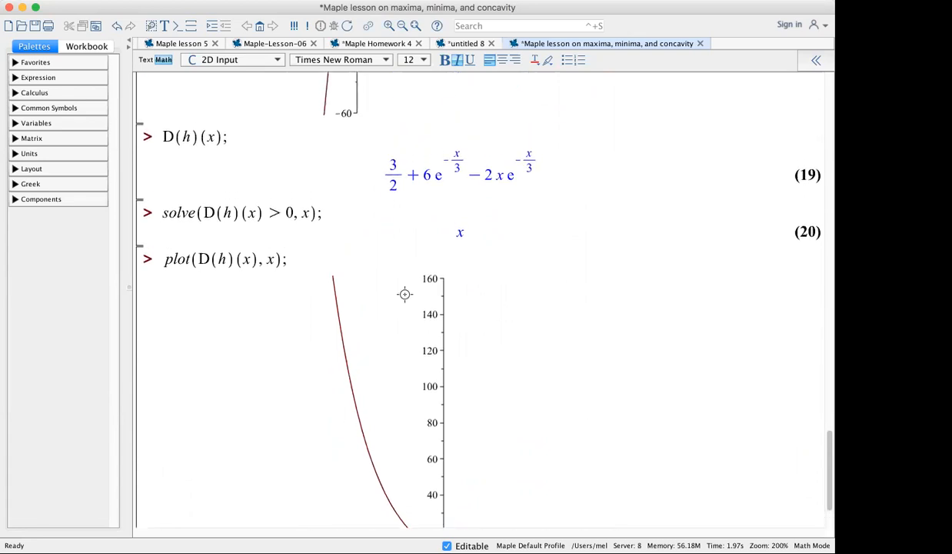
pyautogui.scroll(-3, 453, 395)
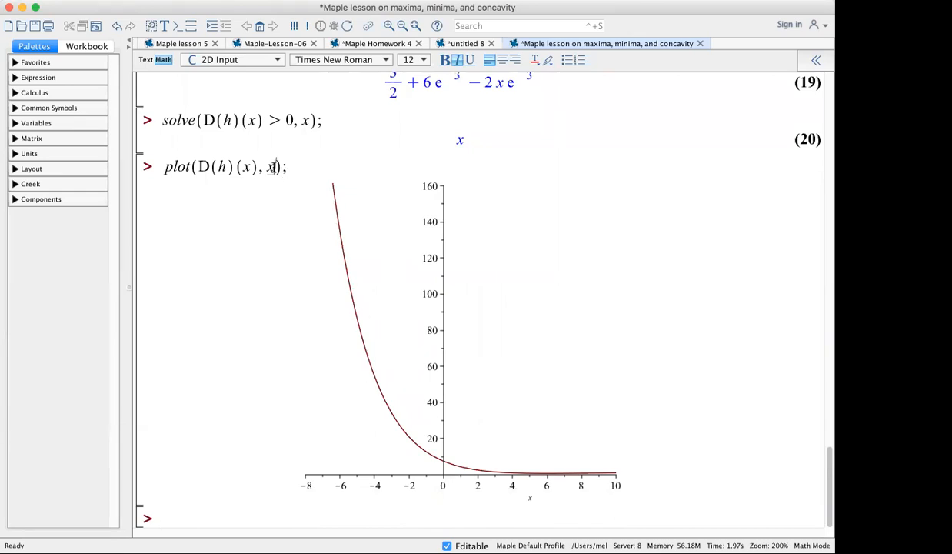
pyautogui.write('=-')
pyautogui.write('2 ..22')
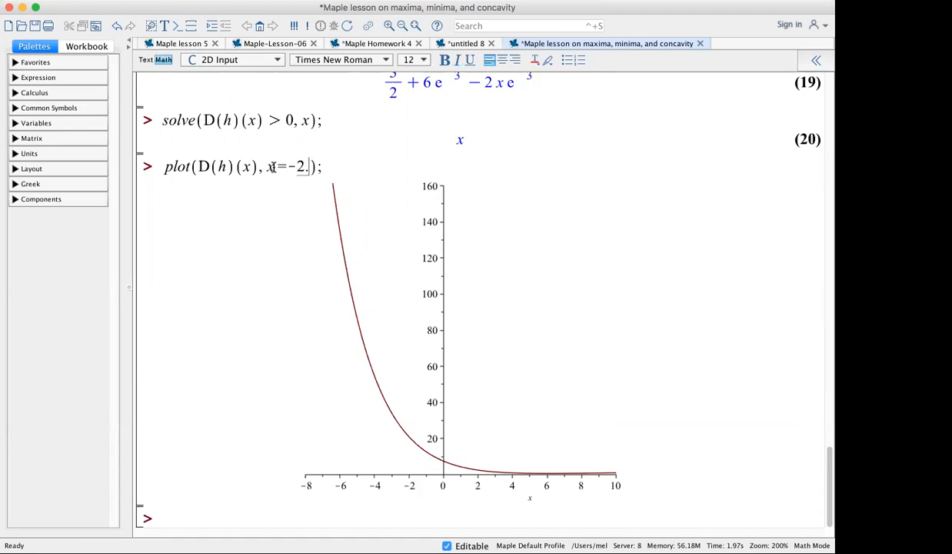
pyautogui.press('Return')
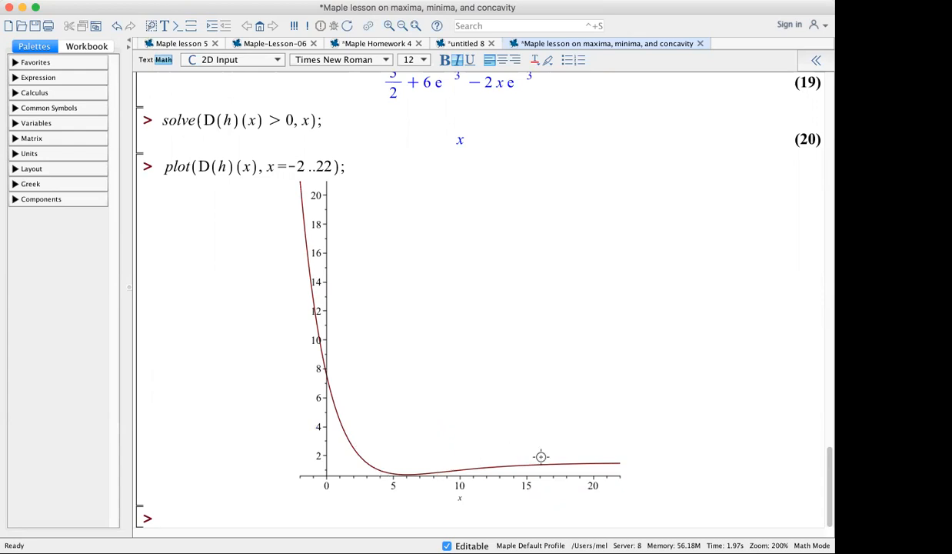
# - Reuse the D(h)(x) > 0 solve command below the derivative plot as solve(D(h)(x)=0, x); and evaluate it
pyautogui.scroll(10, 533, 343)
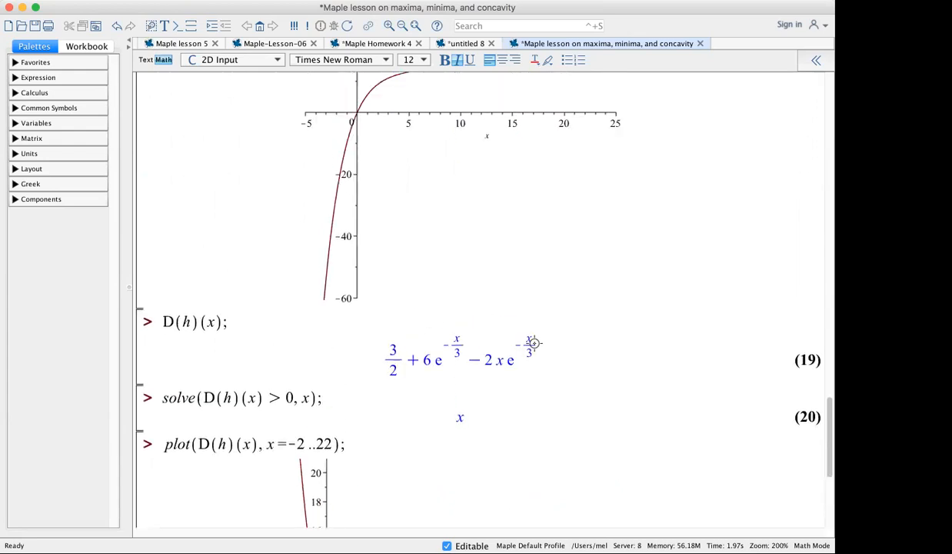
pyautogui.scroll(5, 533, 343)
pyautogui.scroll(-5, 534, 343)
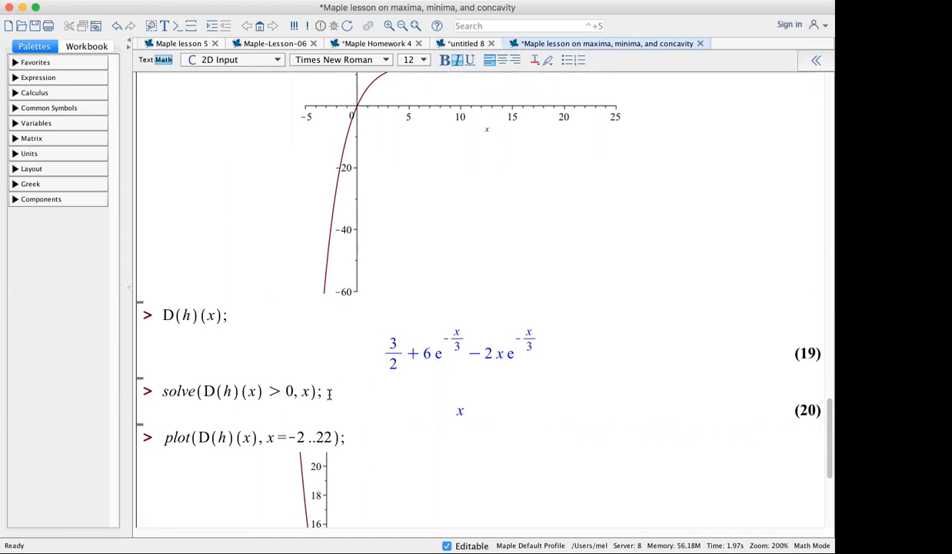
pyautogui.moveTo(322, 390); pyautogui.dragTo(146, 392)
pyautogui.press('super+c')
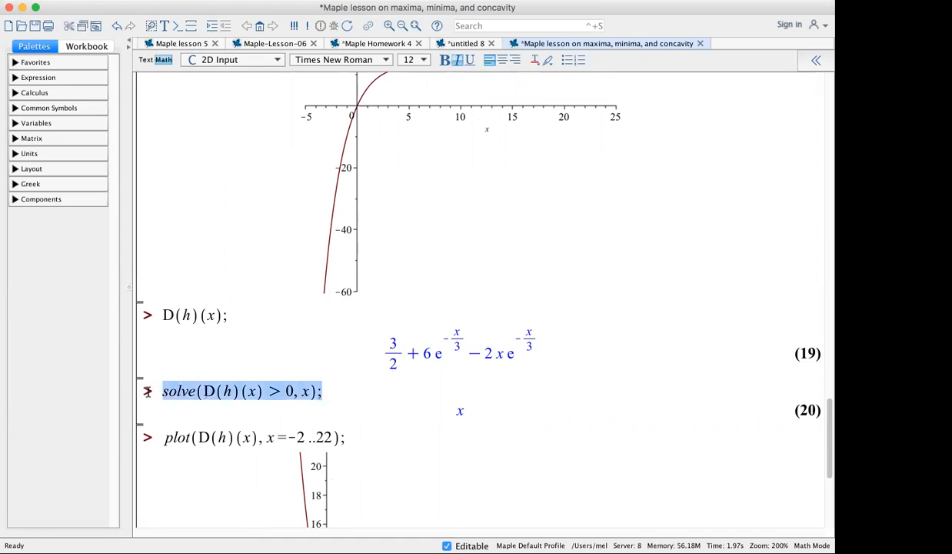
pyautogui.scroll(-5, 146, 391)
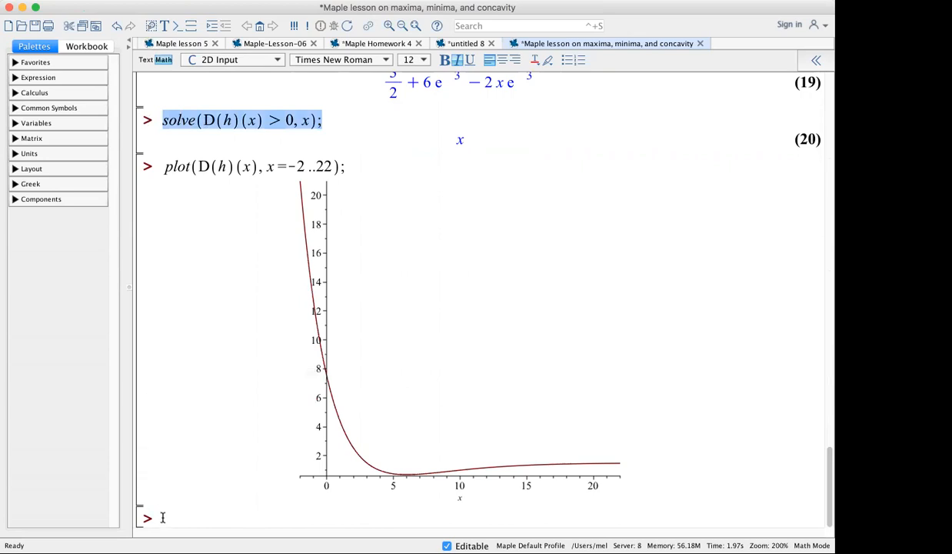
pyautogui.click(162, 518)
pyautogui.press('super+v')
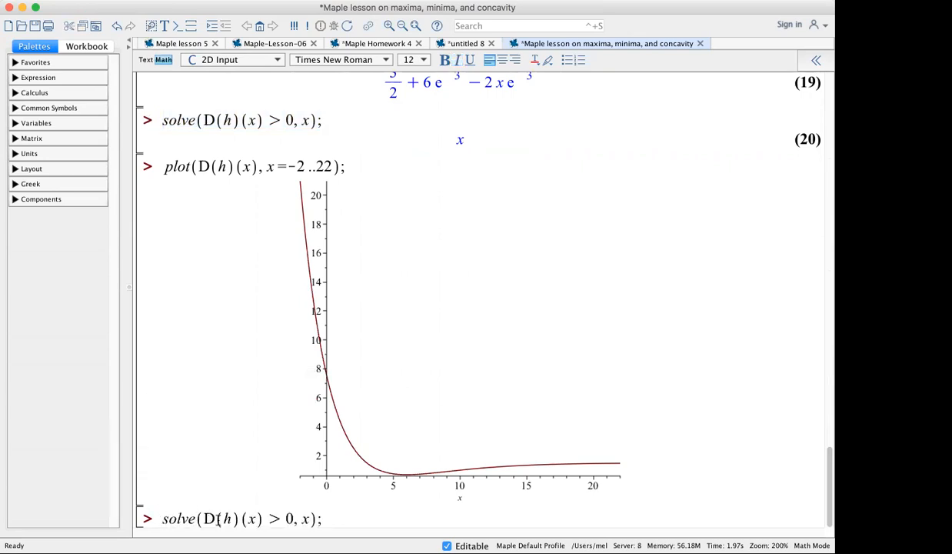
pyautogui.click(279, 518)
pyautogui.press('BackSpace')
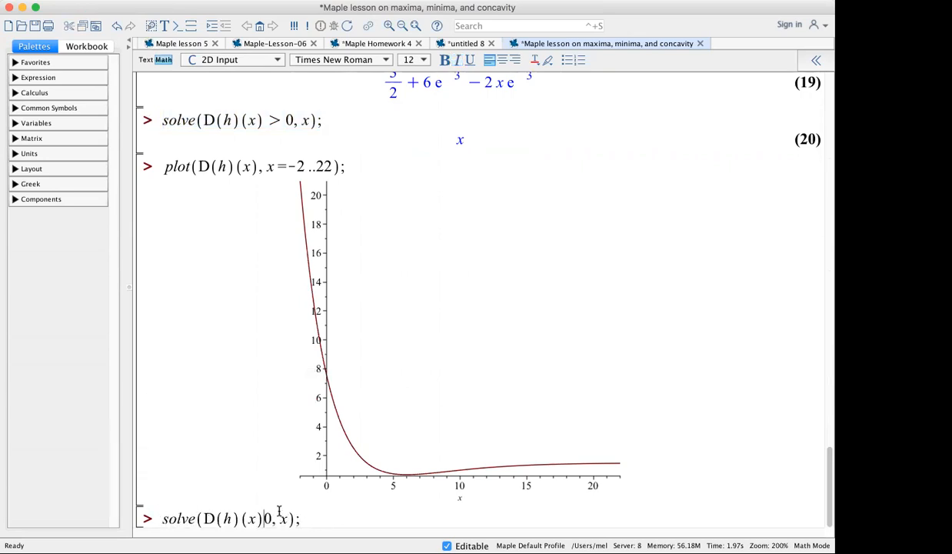
pyautogui.write('=')
pyautogui.press('Return')
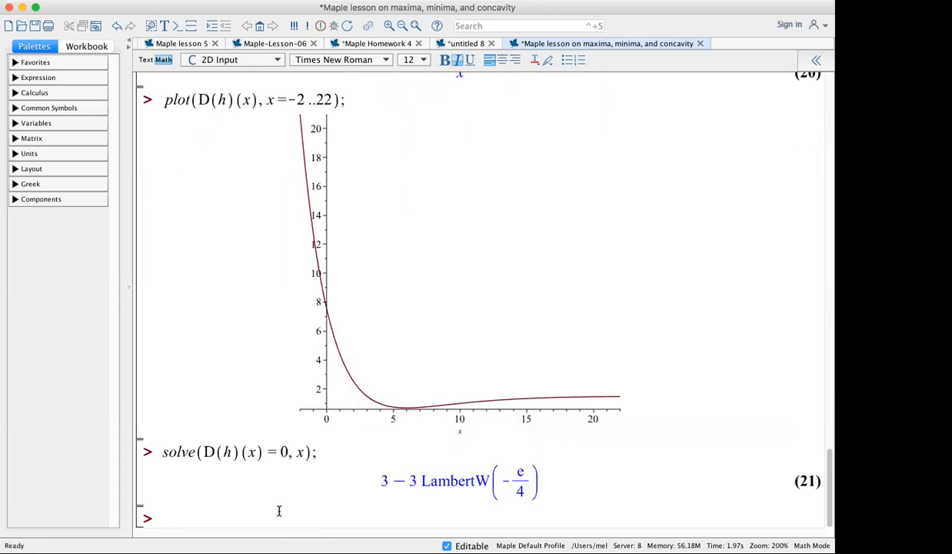
# - Change solve to fsolve in the D(h)(x)=0 command and evaluate it numerically
pyautogui.click(164, 452)
pyautogui.write('f')
pyautogui.press('Return')
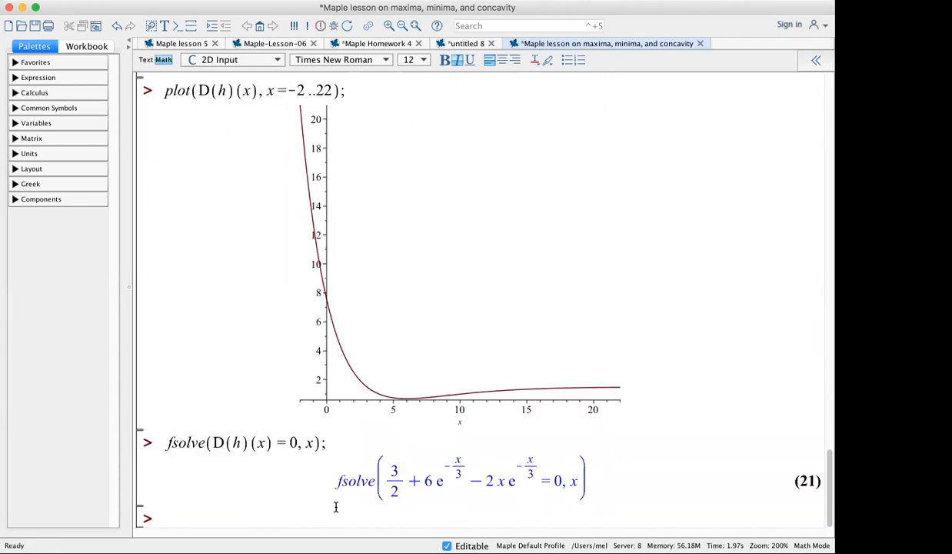
# - Re-execute the commands from the definition of h through the plot of D(h)(x) in order
pyautogui.scroll(5, 431, 478)
pyautogui.scroll(5, 432, 480)
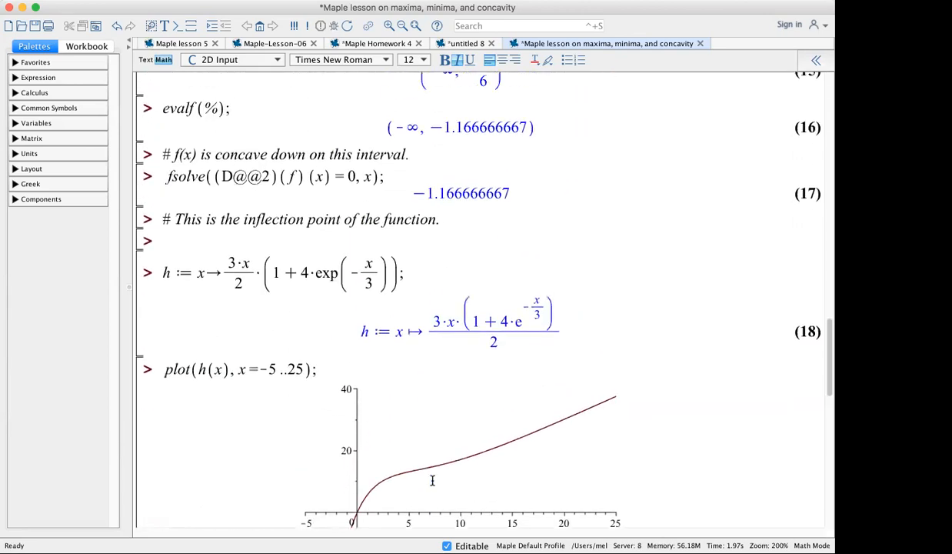
pyautogui.scroll(-10, 432, 480)
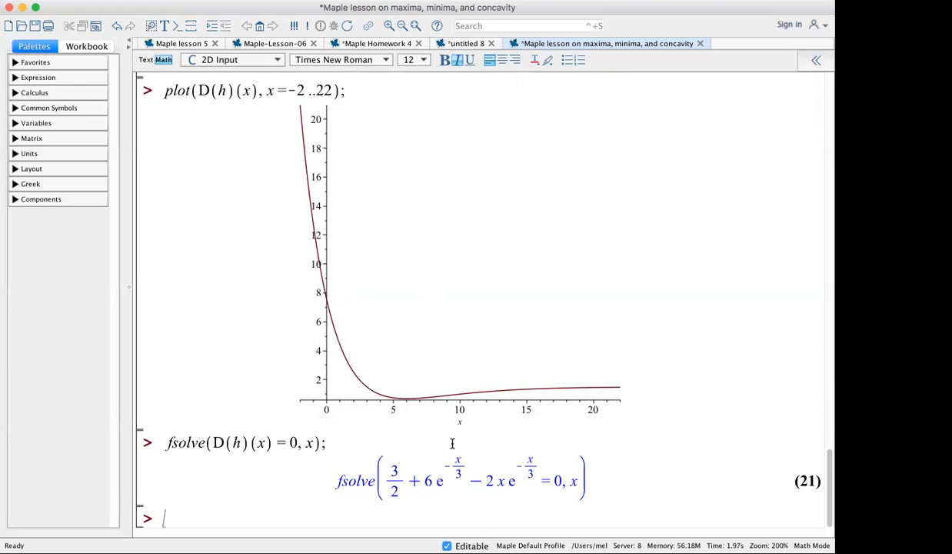
pyautogui.scroll(15, 332, 448)
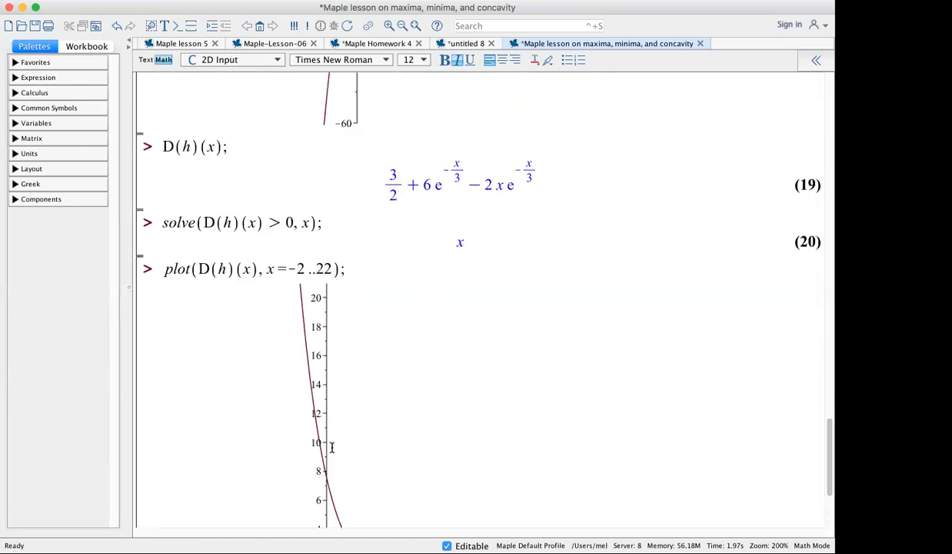
pyautogui.scroll(1, 331, 447)
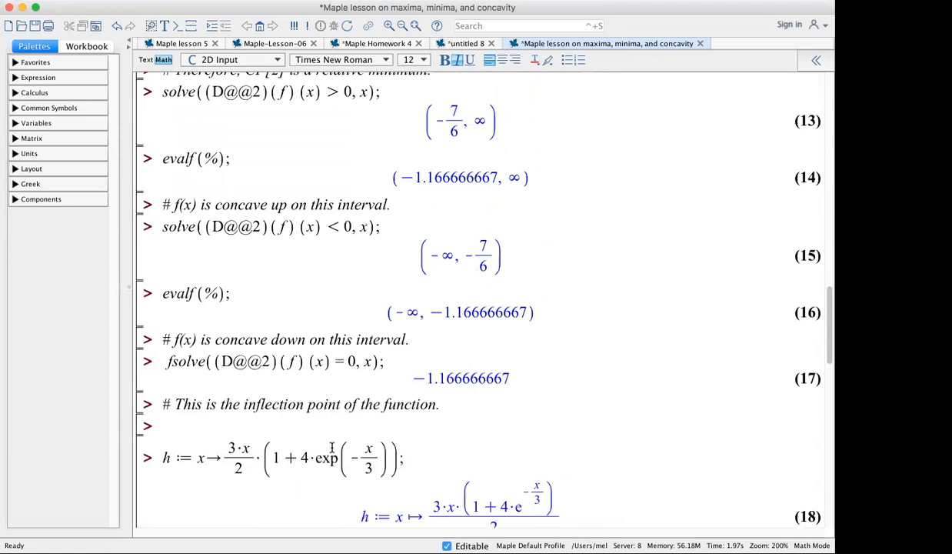
pyautogui.scroll(-3, 331, 447)
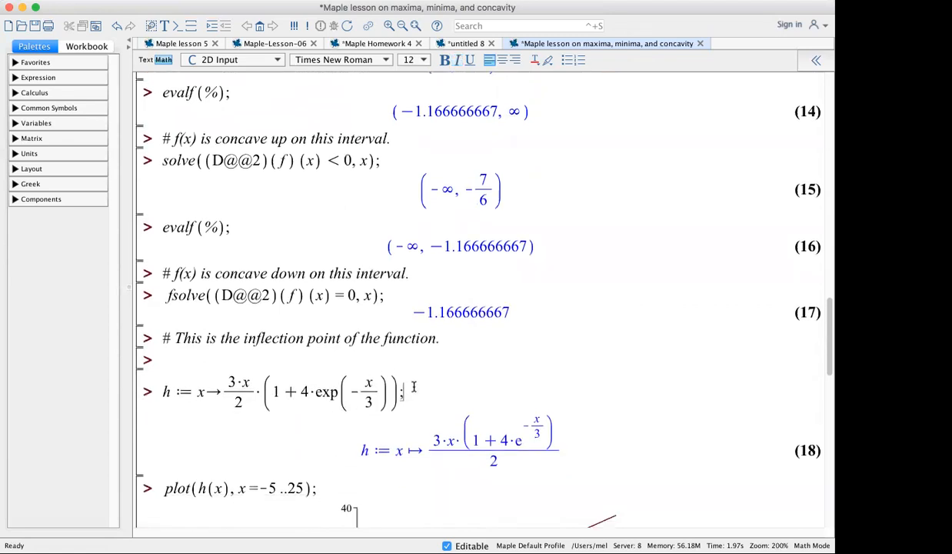
pyautogui.press('Return')
pyautogui.press('Return')
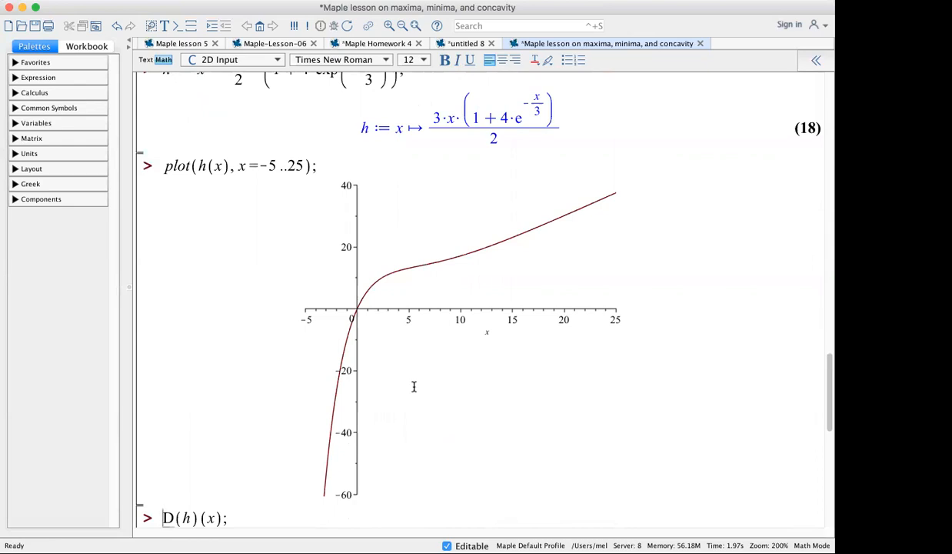
pyautogui.press('Return')
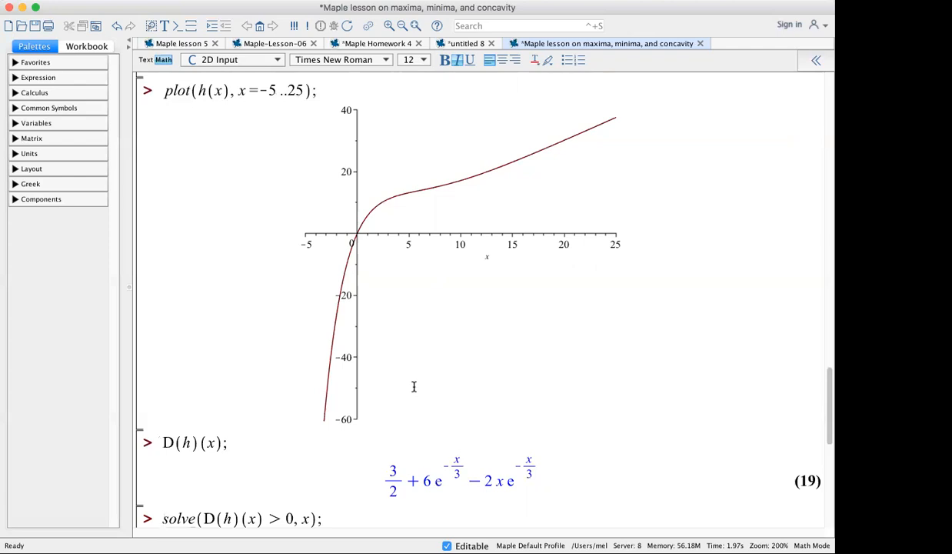
pyautogui.press('Return')
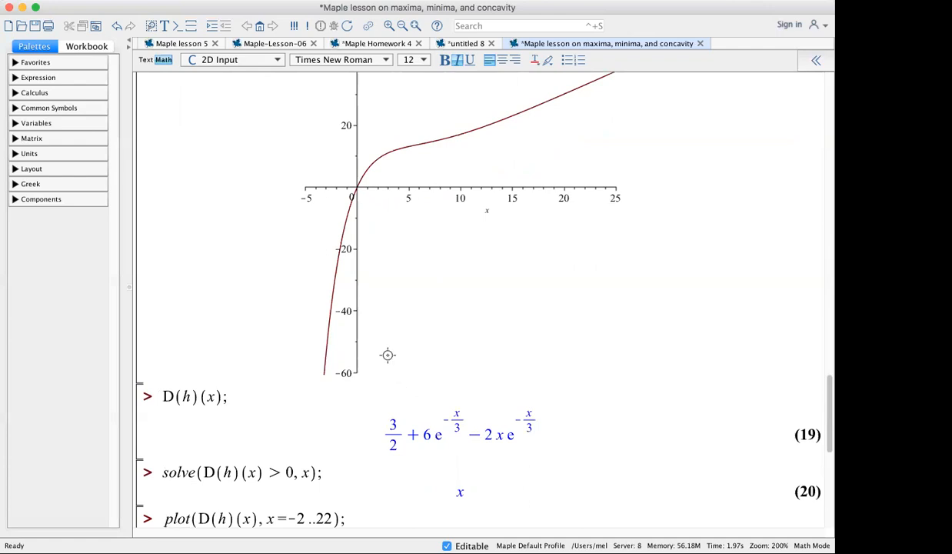
pyautogui.press('Return')
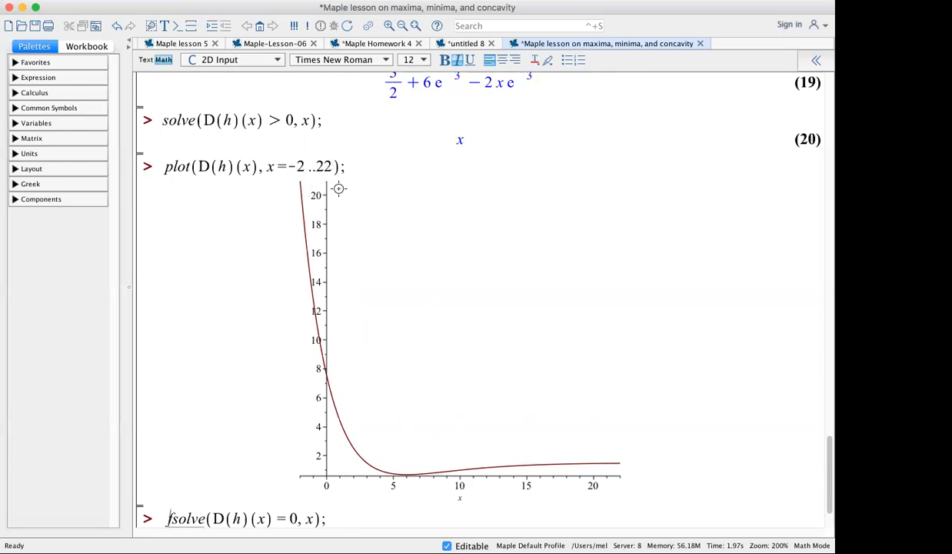
# - Change the D(h)(x) plot's range to x=0..10 and regenerate the graph
pyautogui.doubleClick(298, 166)
pyautogui.press('BackSpace')
pyautogui.write('0')
pyautogui.press('BackSpace')
pyautogui.press('BackSpace')
pyautogui.write('10')
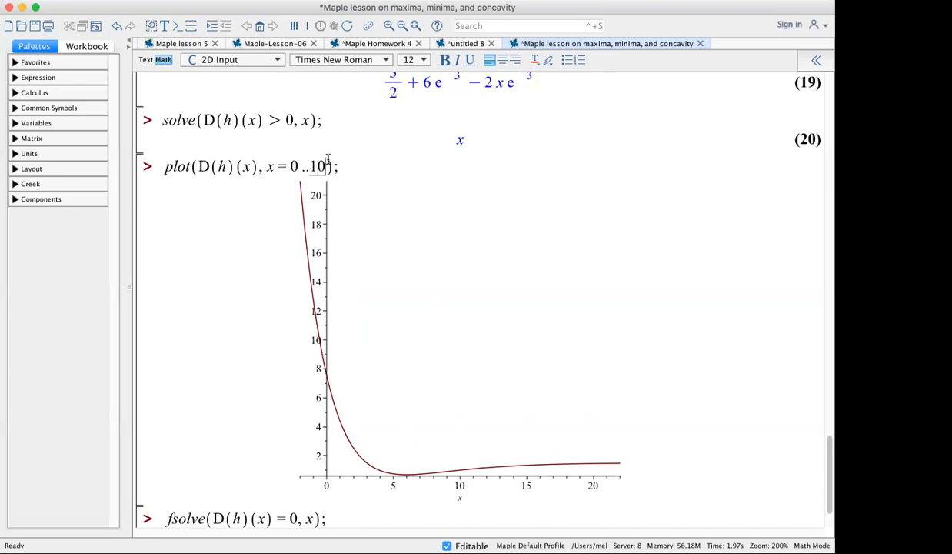
pyautogui.press('Return')
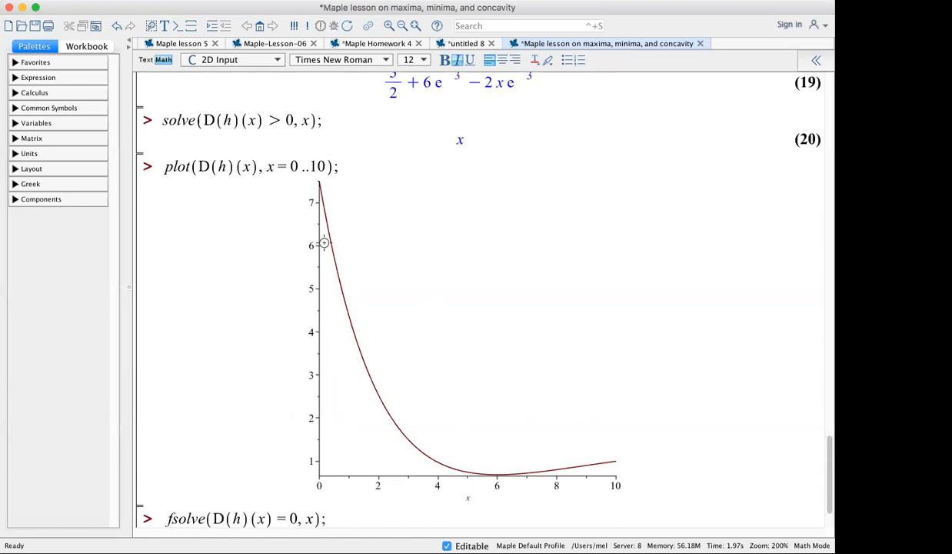
# - Add the constant 0 to the derivative plot by using the set {0, D(h)(x)} and regenerate the graph
pyautogui.click(198, 164)
pyautogui.write('{0,')
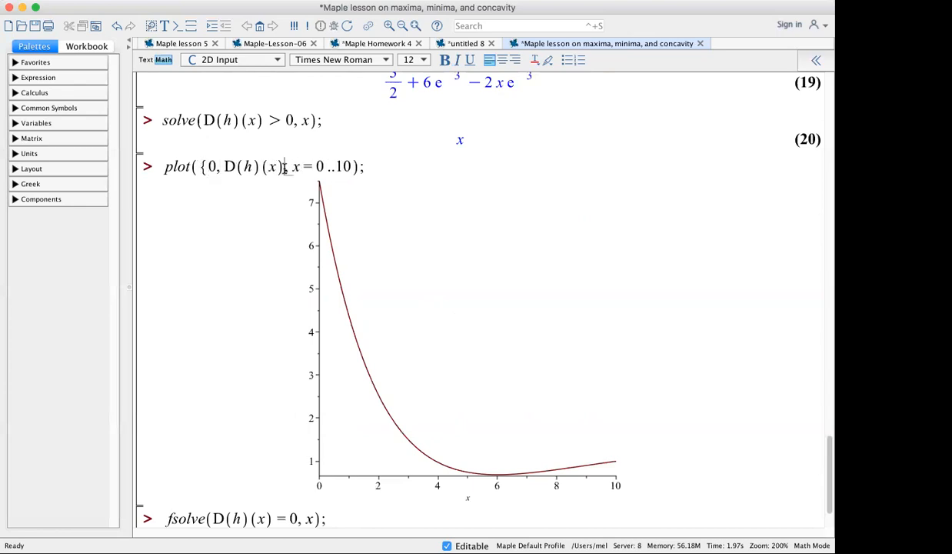
pyautogui.click(283, 168)
pyautogui.write('}')
pyautogui.press('Return')
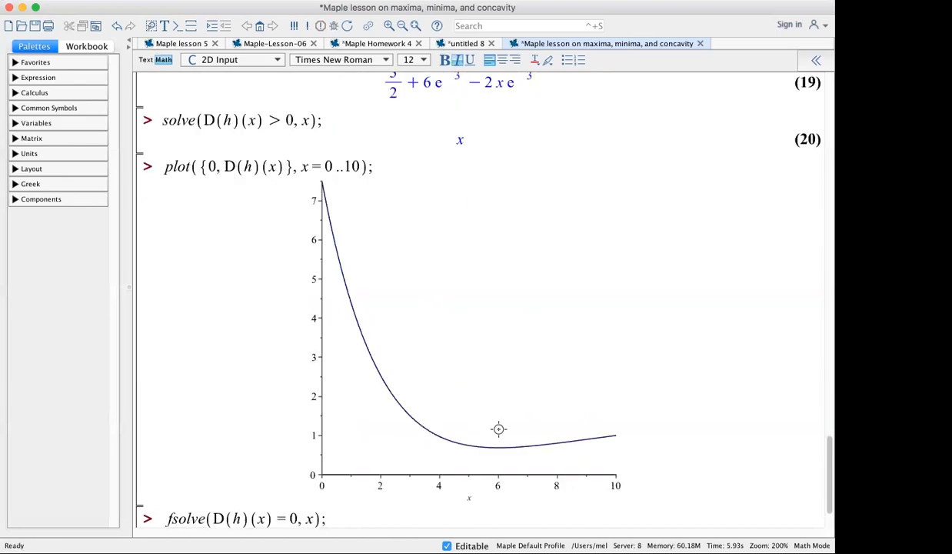
# - Set the x range of the {0, D(h)(x)} plot to -2..20 and regenerate the graph
pyautogui.click(328, 167)
pyautogui.press('BackSpace')
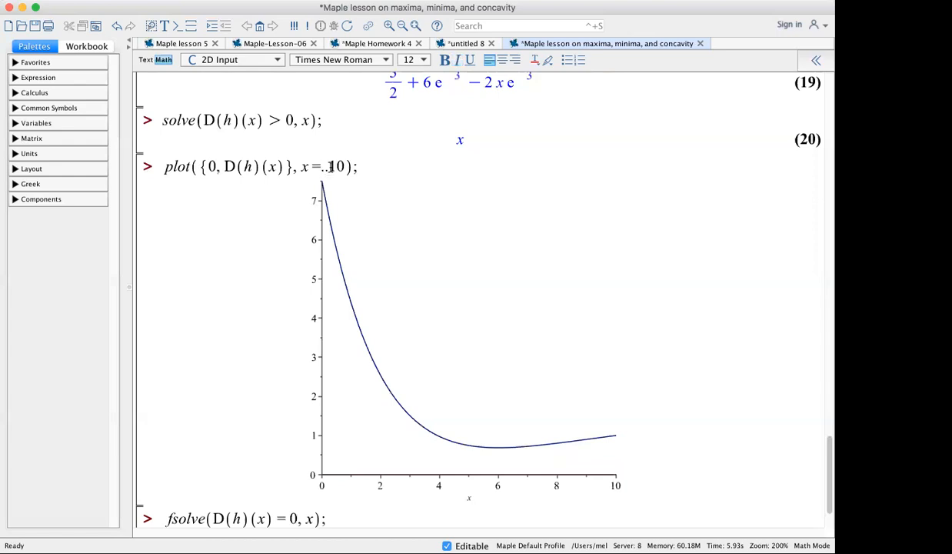
pyautogui.write('-2')
pyautogui.press('Return')
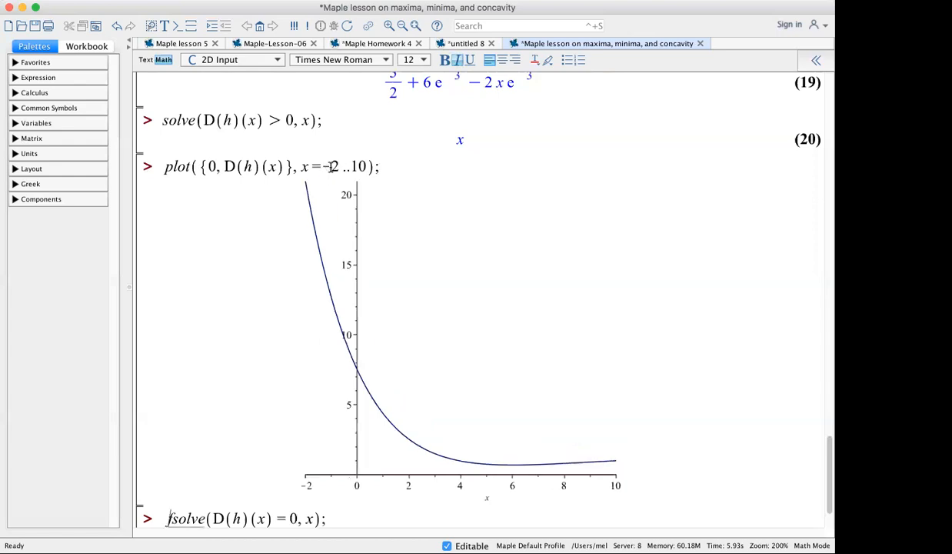
pyautogui.click(356, 165)
pyautogui.press('BackSpace')
pyautogui.write('2')
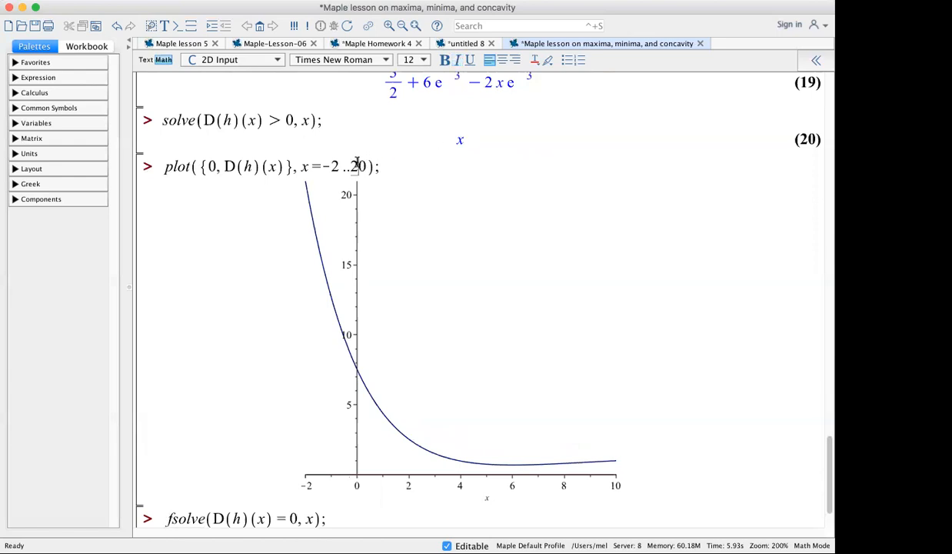
pyautogui.press('Return')
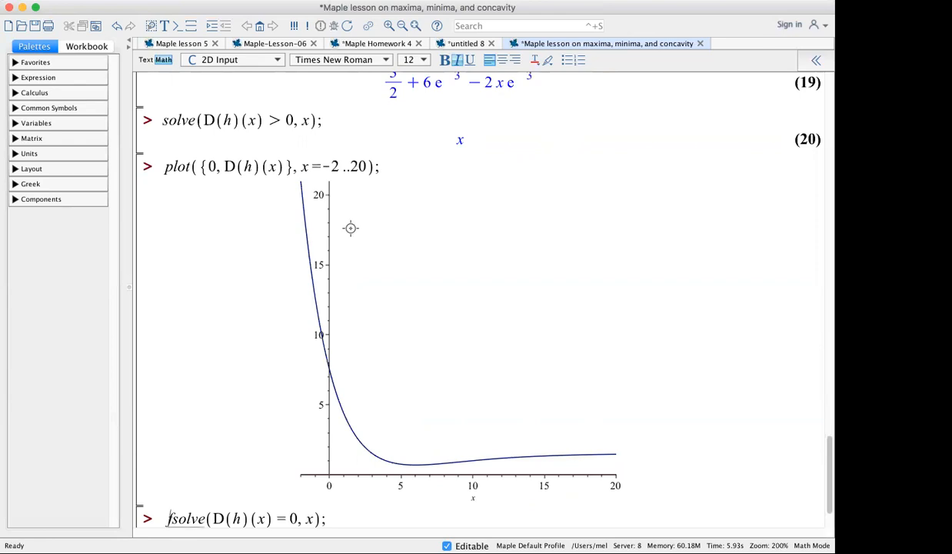
pyautogui.scroll(10, 363, 260)
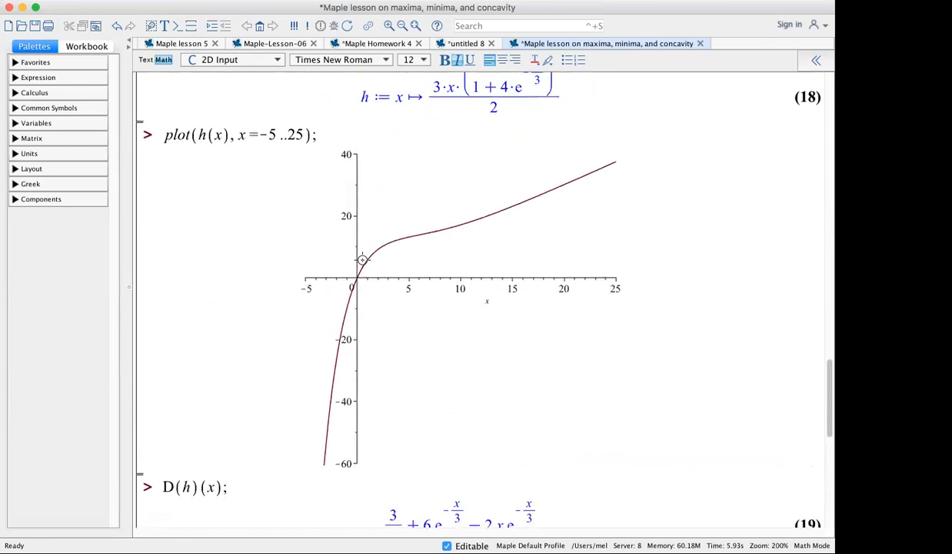
pyautogui.scroll(-10, 362, 260)
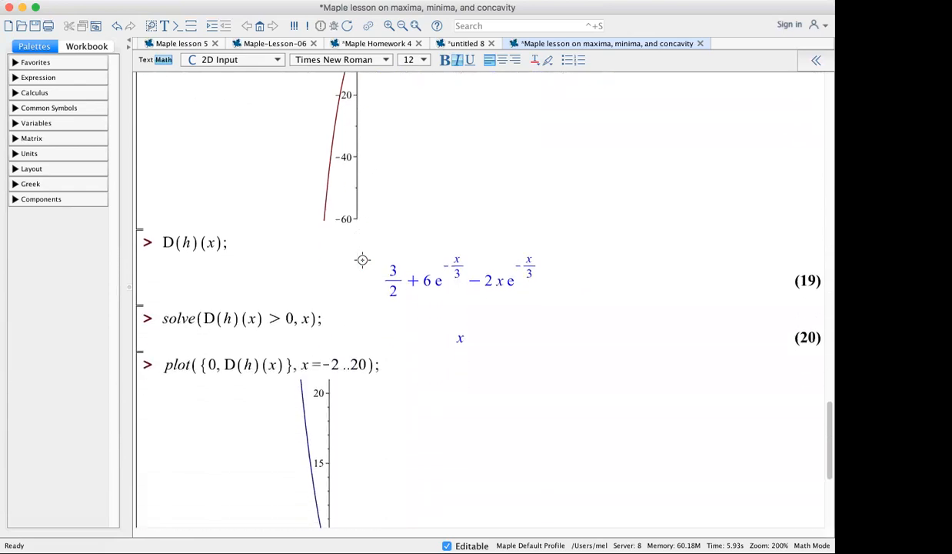
pyautogui.scroll(-3, 363, 260)
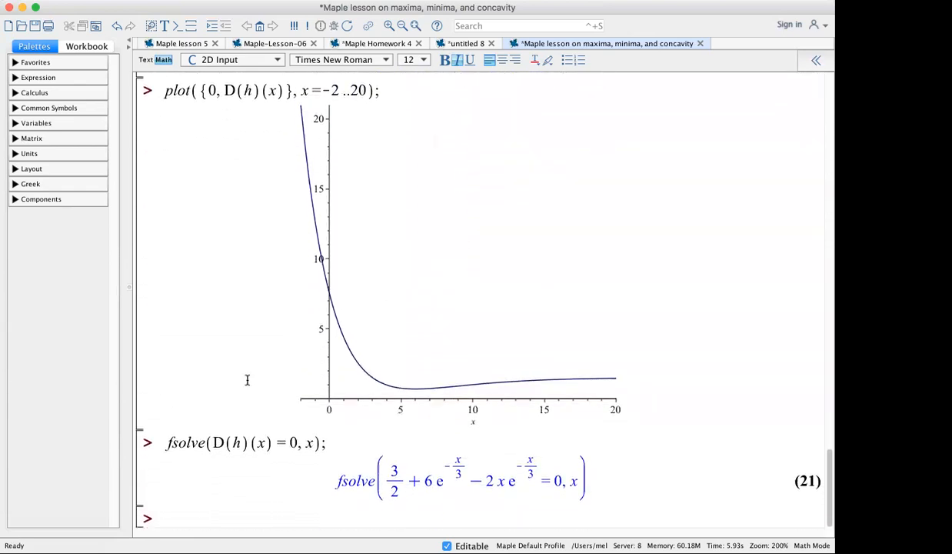
# - Add the comment "# f(x) is increasing for all x." below the fsolve result
pyautogui.click(169, 518)
pyautogui.write('f(x) i')
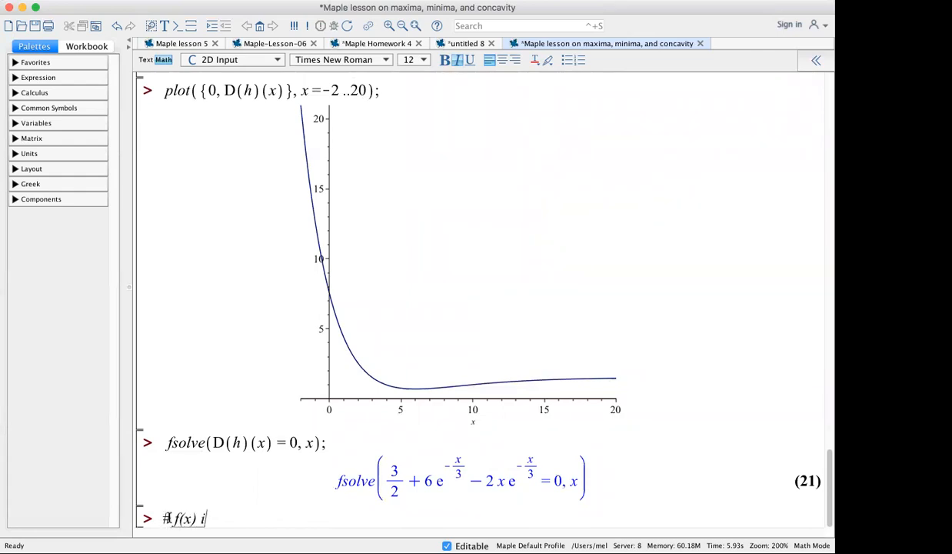
pyautogui.write('s increas')
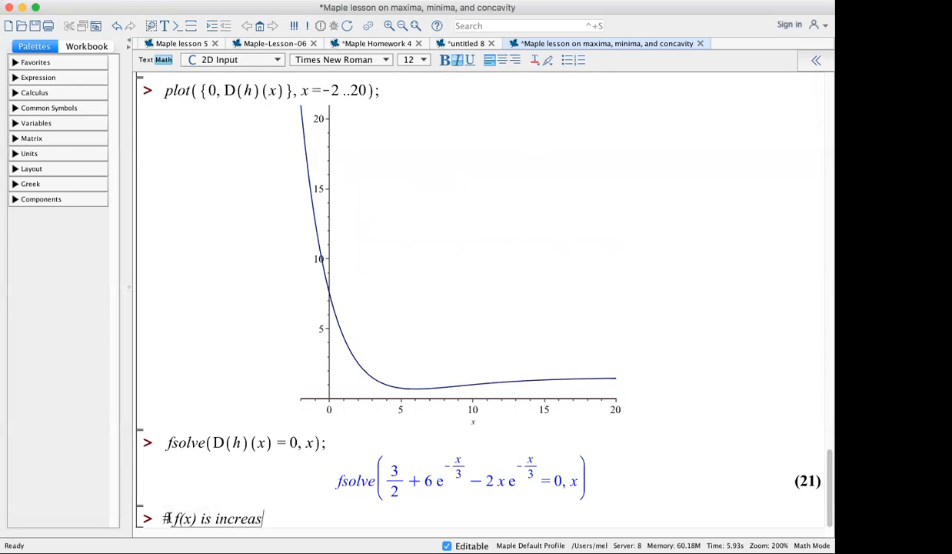
pyautogui.write('ing for all')
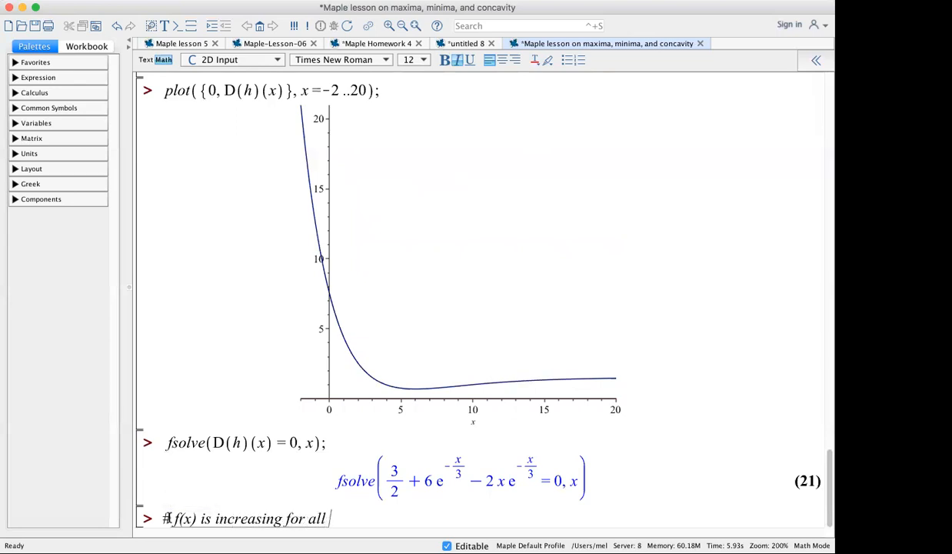
pyautogui.write(' x.')
# - Extend the comment with the sentence "Therefore, f(x) has no maxima or minimal." and begin a new input line
pyautogui.scroll(10, 163, 530)
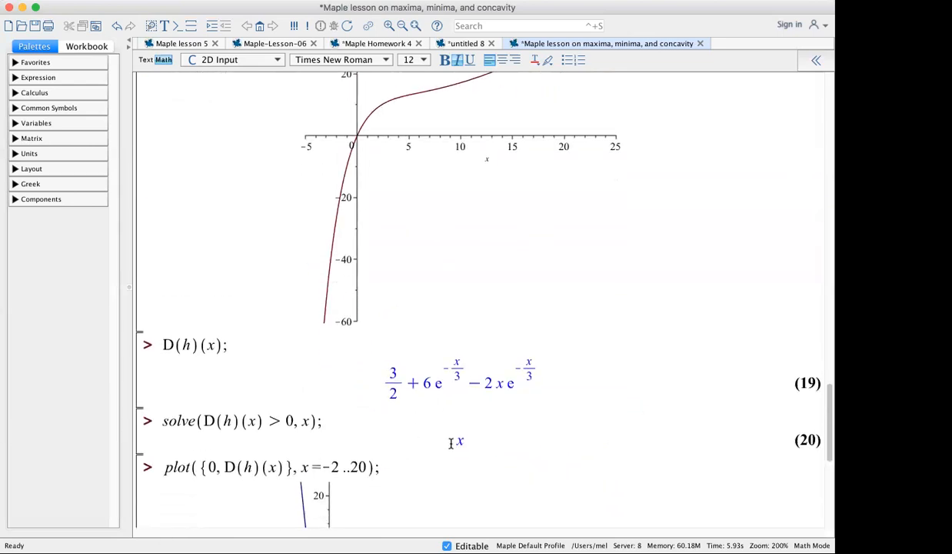
pyautogui.scroll(-3, 450, 444)
pyautogui.scroll(-5, 451, 443)
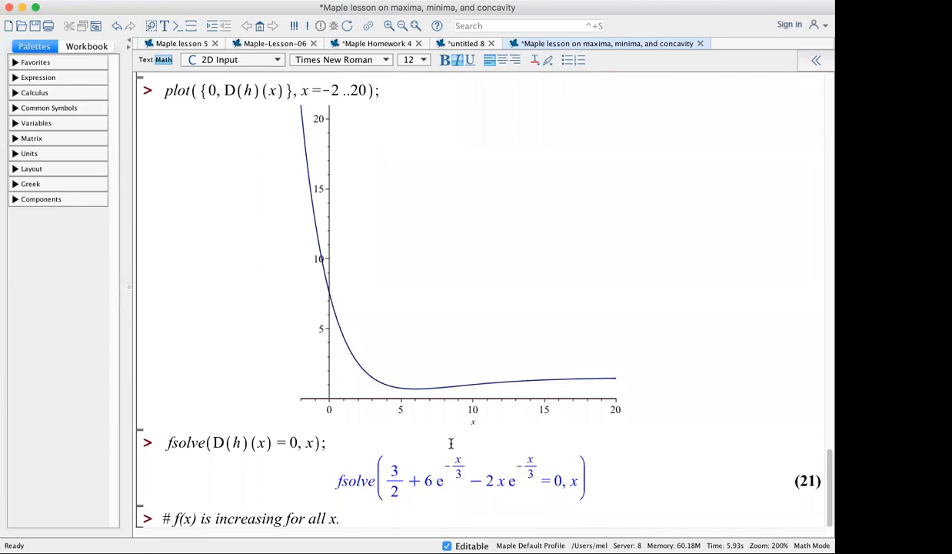
pyautogui.scroll(10, 450, 443)
pyautogui.scroll(-9, 450, 443)
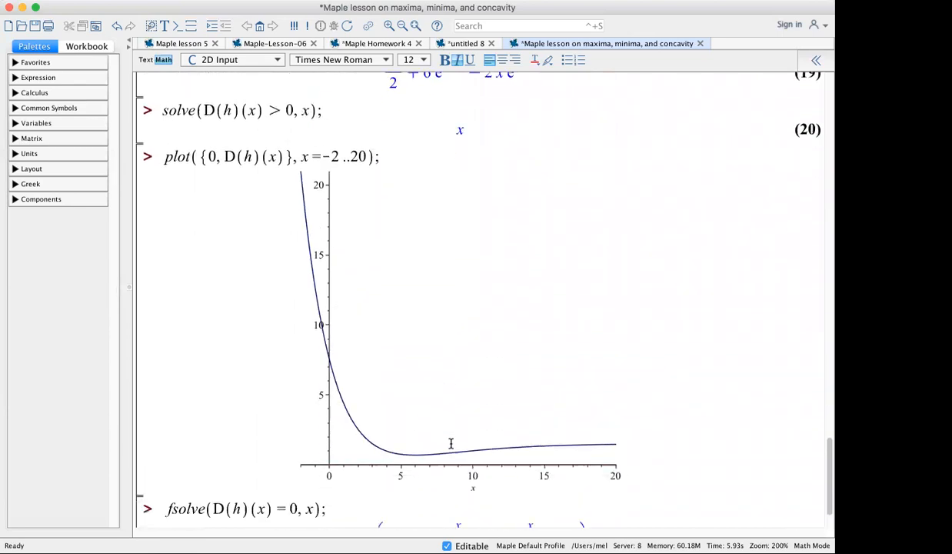
pyautogui.scroll(-1, 369, 457)
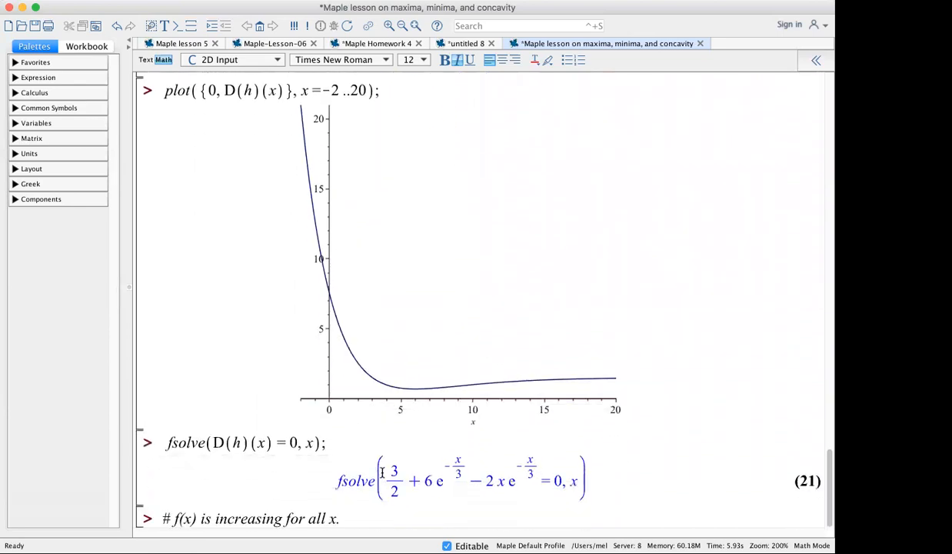
pyautogui.click(380, 513)
pyautogui.write('The')
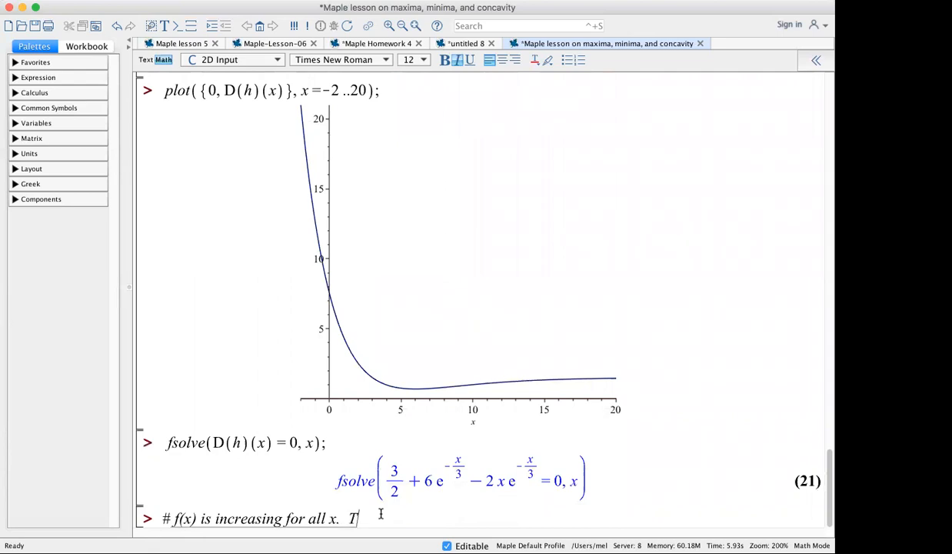
pyautogui.write('ref')
pyautogui.write('ore no')
pyautogui.press('BackSpace')
pyautogui.press('BackSpace')
pyautogui.write(',')
pyautogui.write(' f(x) ')
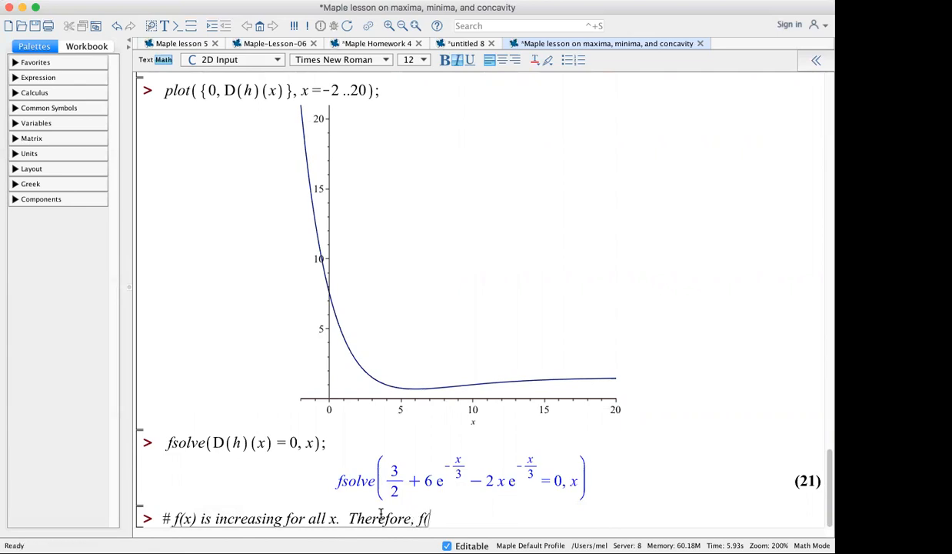
pyautogui.write('has no m')
pyautogui.write('axima o')
pyautogui.write('f')
pyautogui.press('BackSpace')
pyautogui.write('r minimal.')
pyautogui.press('Return')
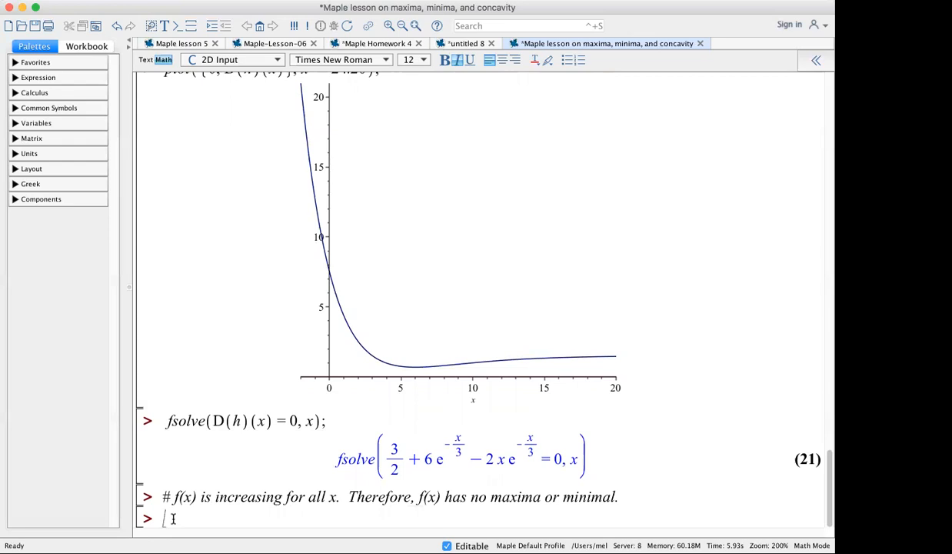
# - Evaluate the second derivative (D@@2)(f)(x); and try to solve it for > 0 with solve(D@@2)(f)(x) > 0, x); on the following line
pyautogui.write('(D@@2)(f)(x);')
pyautogui.press('Return')
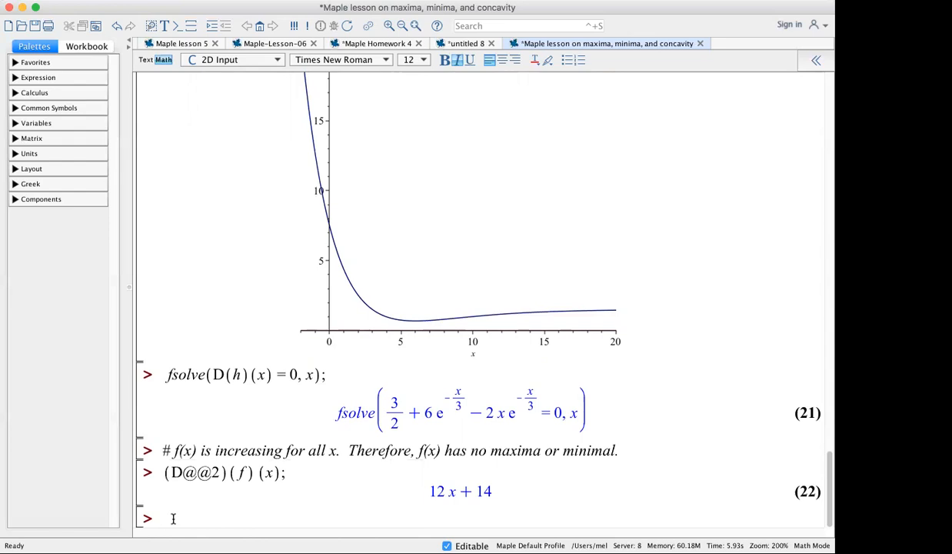
pyautogui.write('solve')
pyautogui.moveTo(283, 472); pyautogui.dragTo(176, 474)
pyautogui.press('super+c')
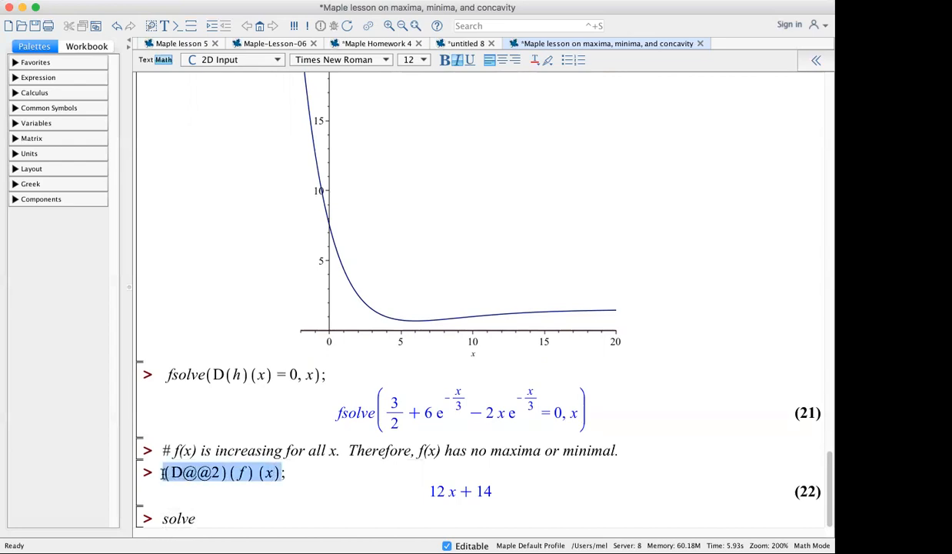
pyautogui.click(214, 517)
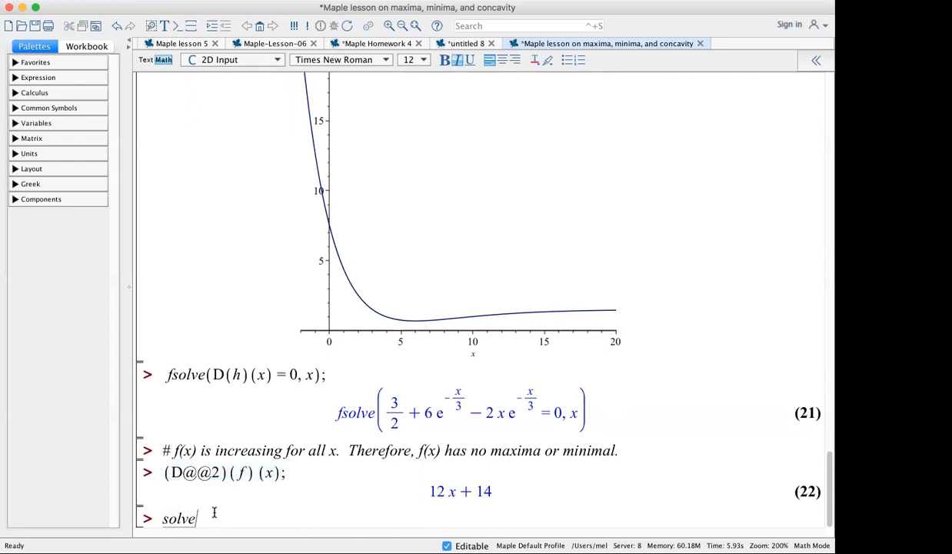
pyautogui.press('super+v')
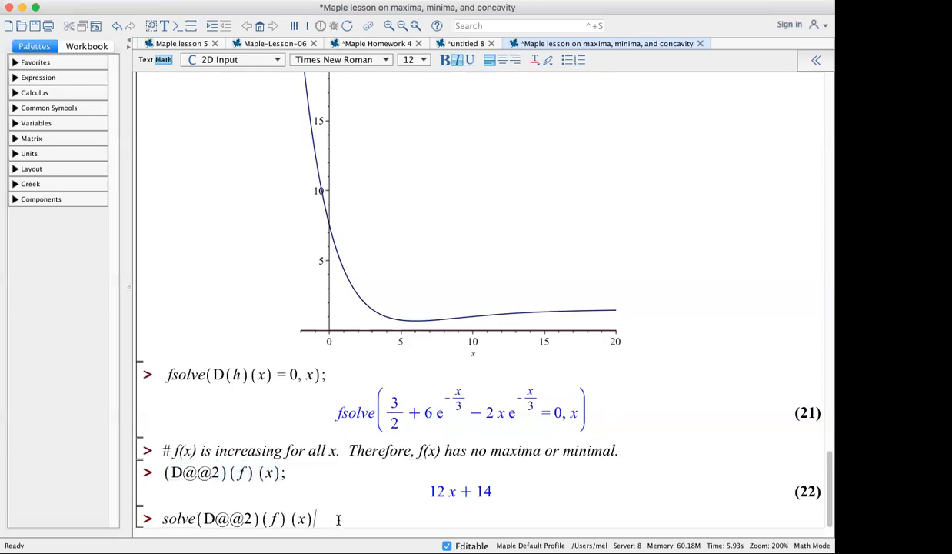
pyautogui.write('> 0, x);')
pyautogui.press('Return')
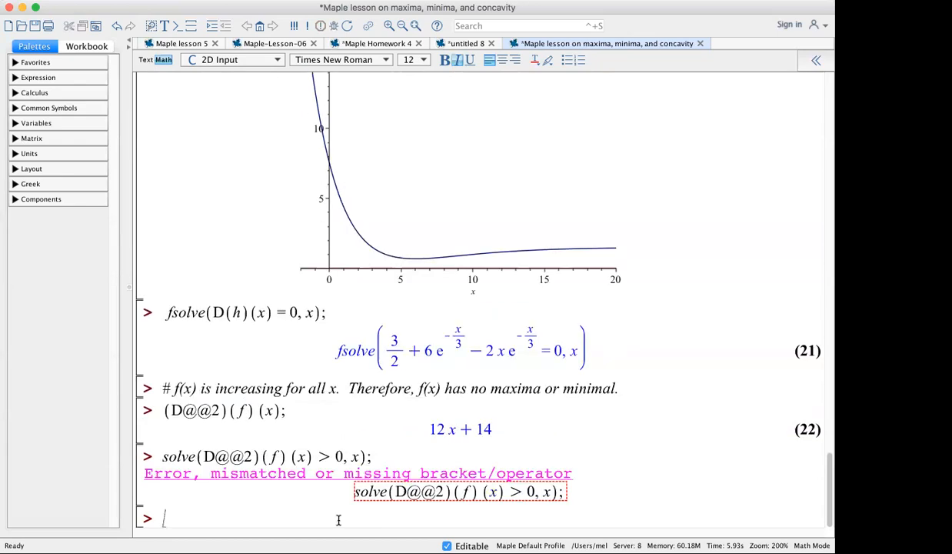
# - Insert the missing opening parenthesis so the command reads solve((D@@2)(f)(x) > 0, x); and execute it
pyautogui.scroll(1, 308, 504)
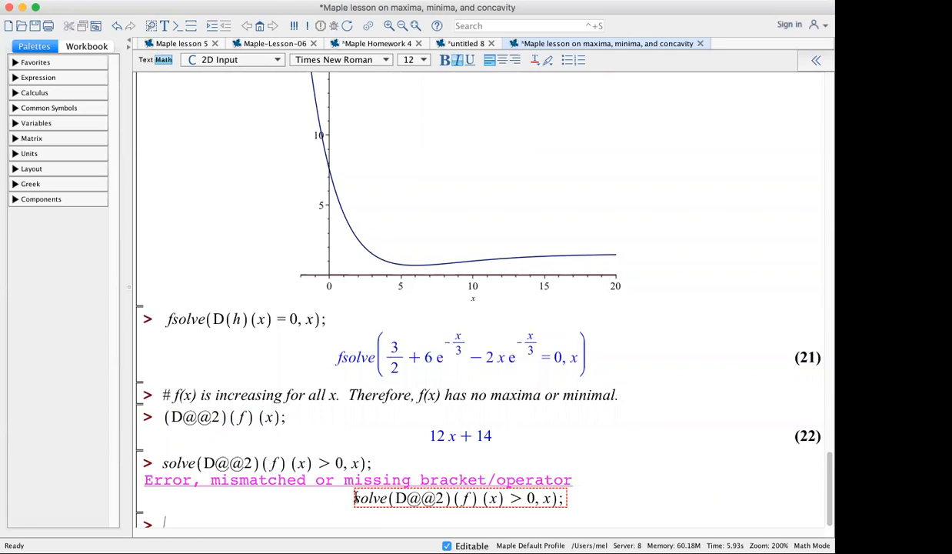
pyautogui.click(210, 463)
pyautogui.write('(')
pyautogui.press('Return')
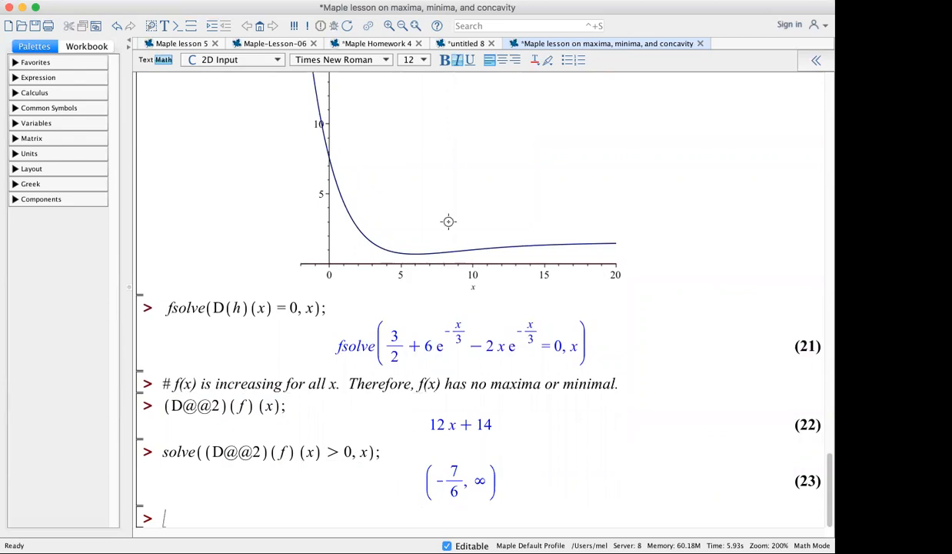
# - Change the function in the second-derivative command to h, giving (D@@2)(h)(x);, and re-execute it
pyautogui.scroll(5, 446, 221)
pyautogui.scroll(4, 448, 221)
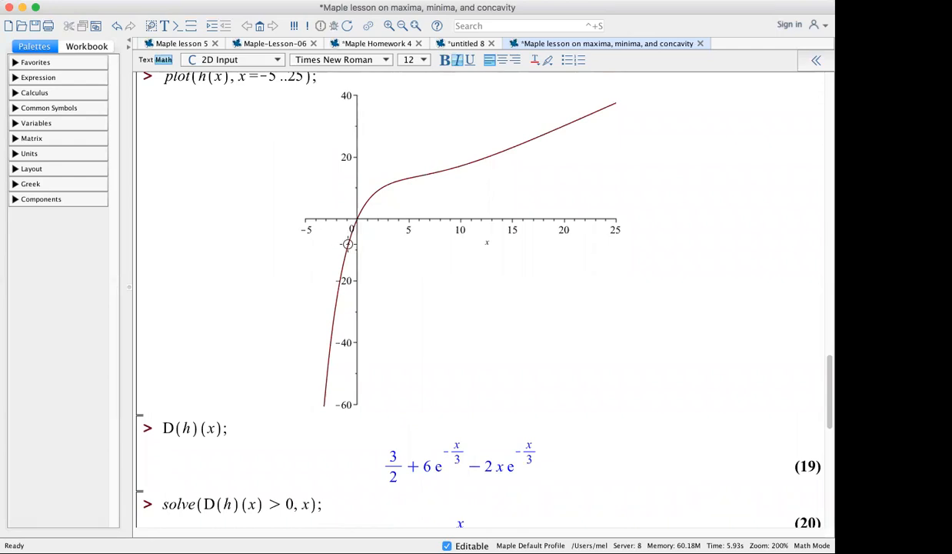
pyautogui.scroll(-6, 353, 240)
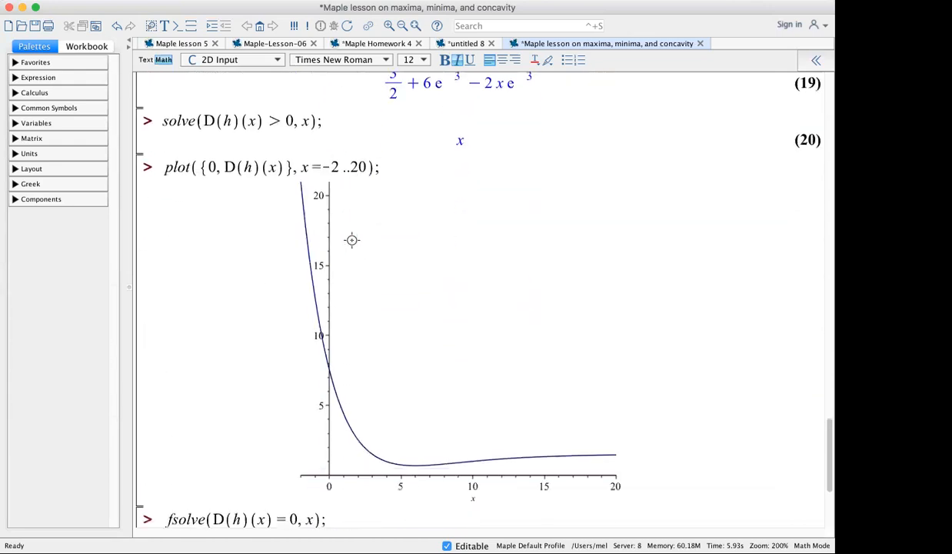
pyautogui.scroll(-2, 352, 239)
pyautogui.scroll(-1, 353, 240)
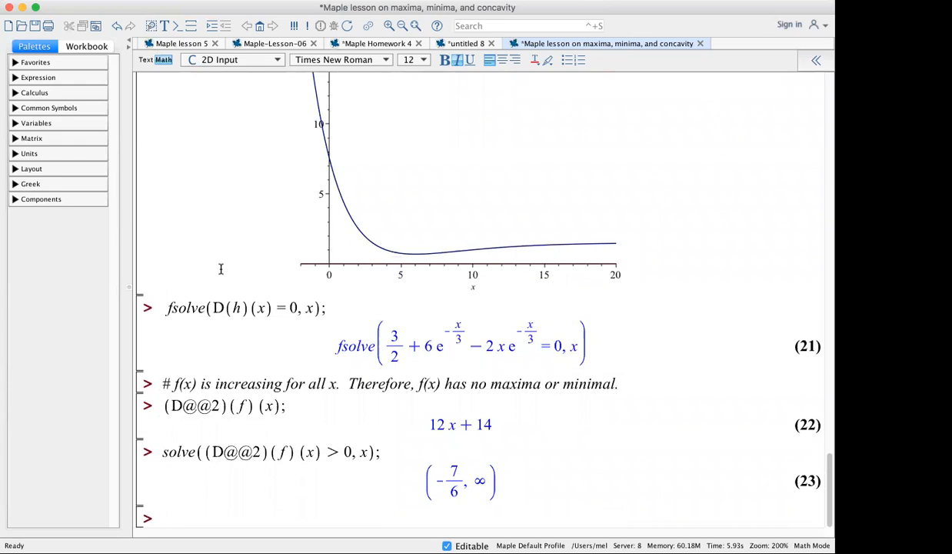
pyautogui.doubleClick(241, 406)
pyautogui.press('BackSpace')
pyautogui.write('h')
pyautogui.press('Return')
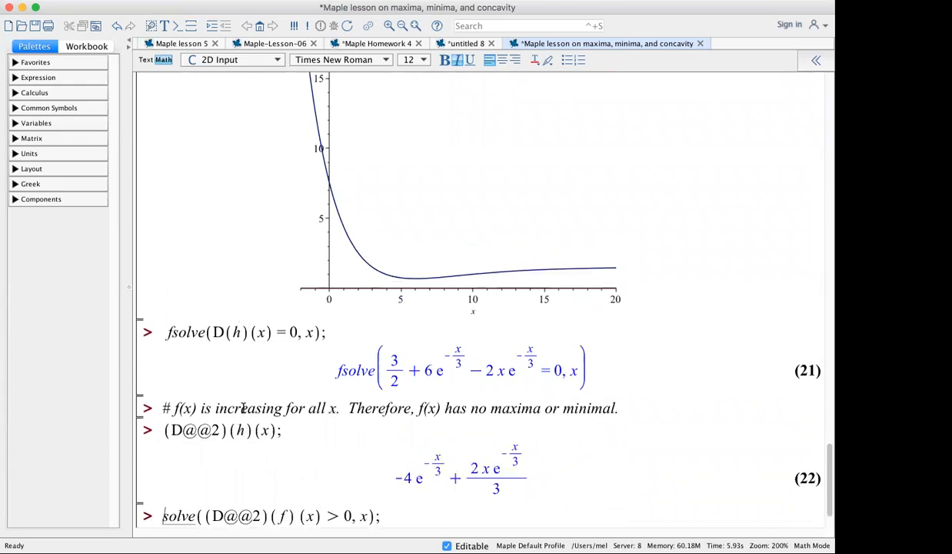
# - Change the function in the concavity inequality to h and re-execute it as solve((D@@2)(h)(x) > 0, x);
pyautogui.press('Return')
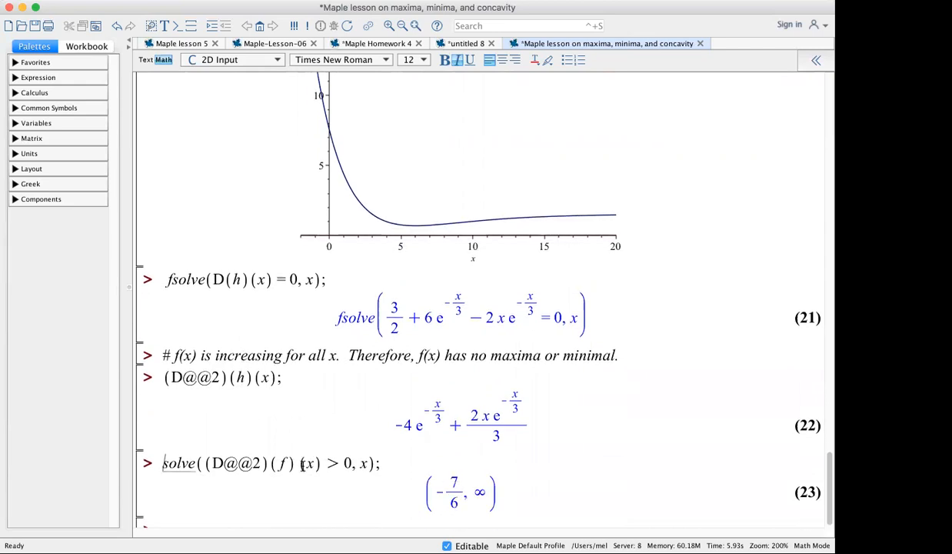
pyautogui.doubleClick(281, 462)
pyautogui.press('BackSpace')
pyautogui.write('h')
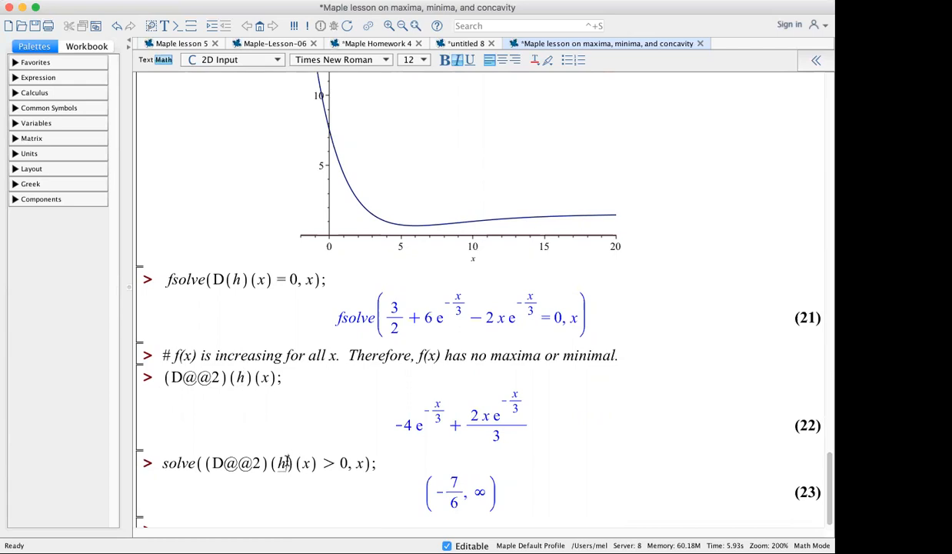
pyautogui.press('Return')
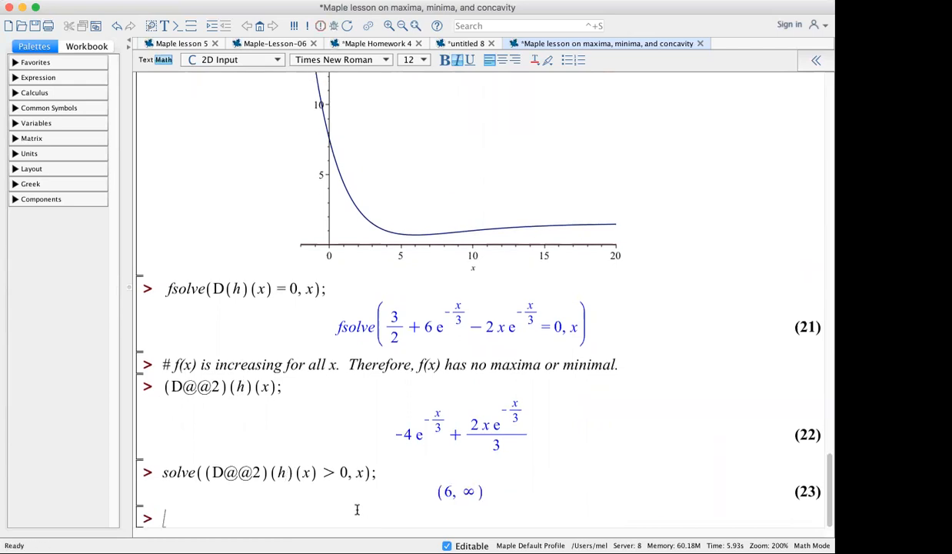
# - Add a comment on concavity beginning with "# f(x) concave" below the inequality's solution
pyautogui.write('# f(x) concave u')
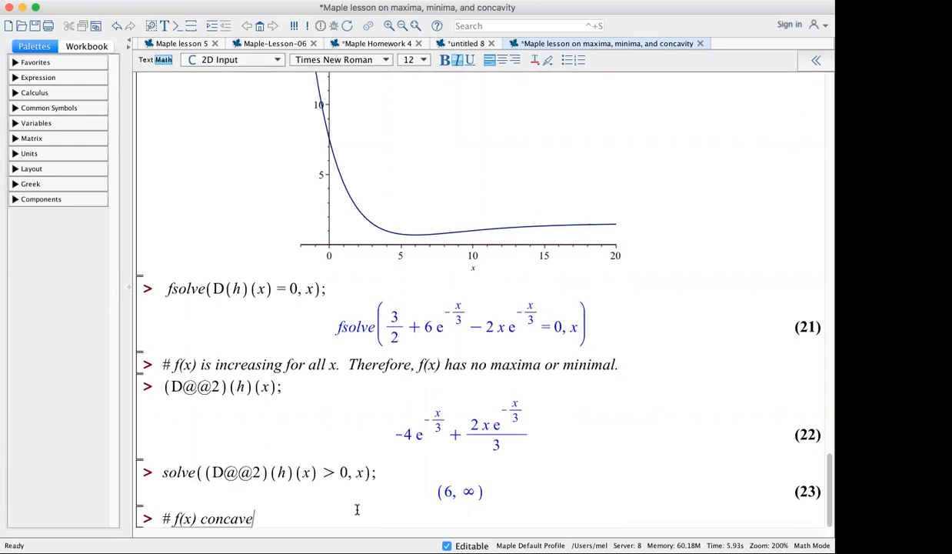